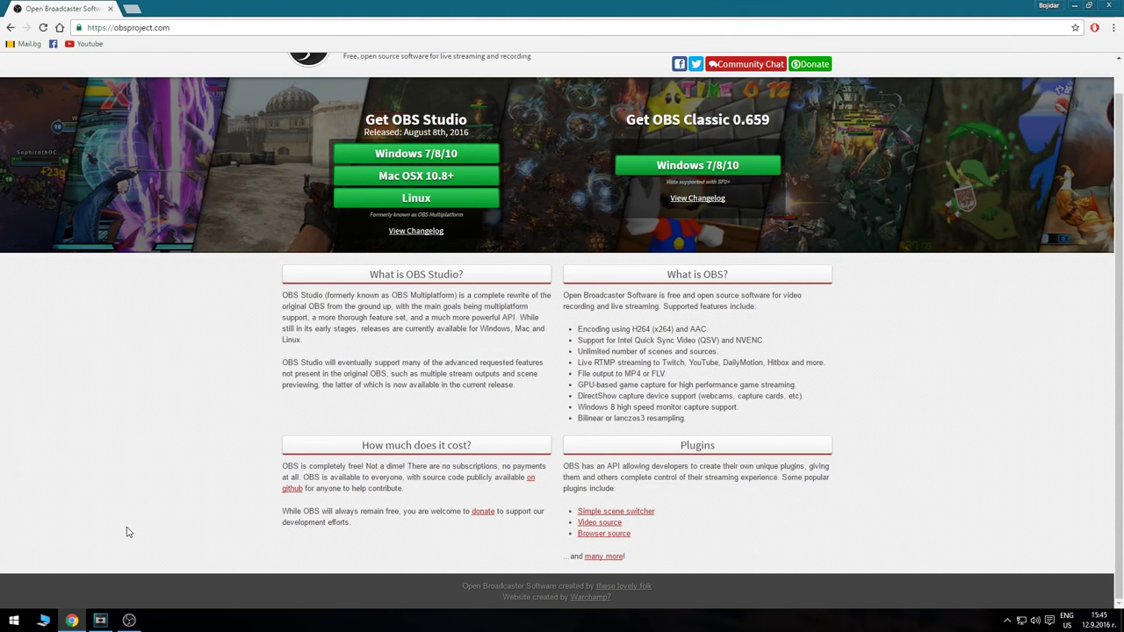
# - Switch to OBS Studio, move its window slightly lower on the desktop, and open the settings
pyautogui.scroll(1, 126, 532)
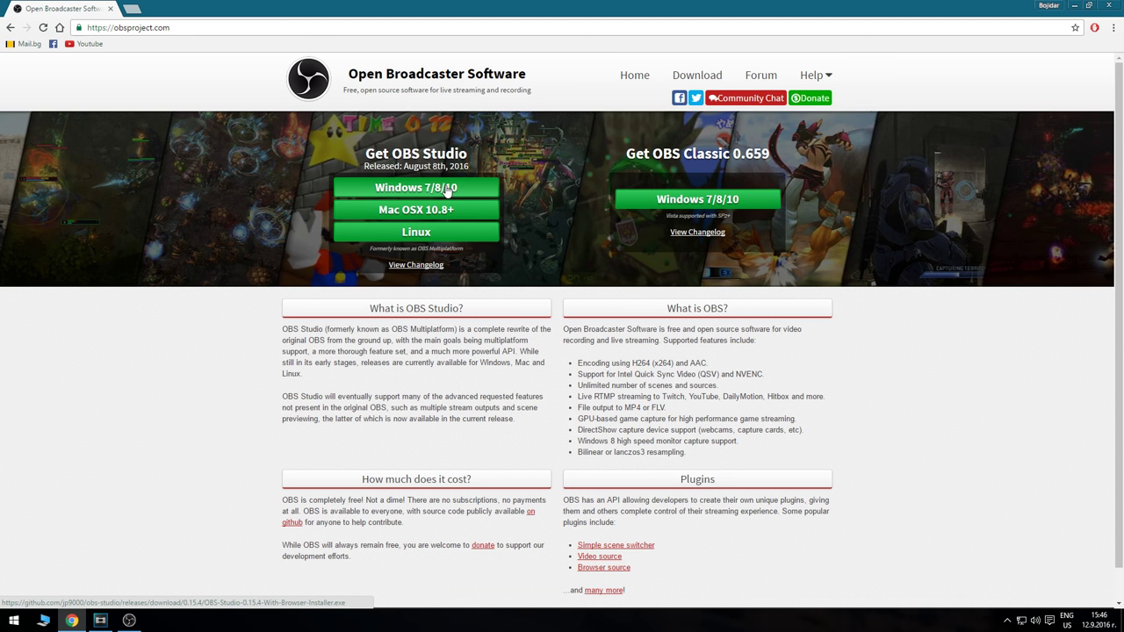
pyautogui.click(176, 603)
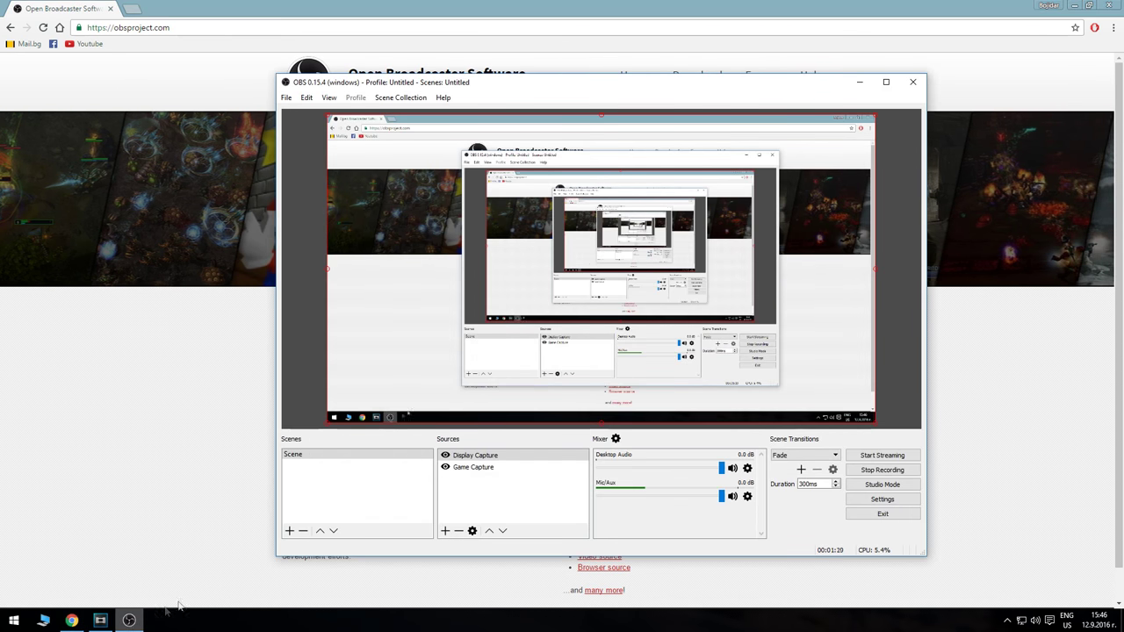
pyautogui.moveTo(571, 81); pyautogui.dragTo(548, 120)
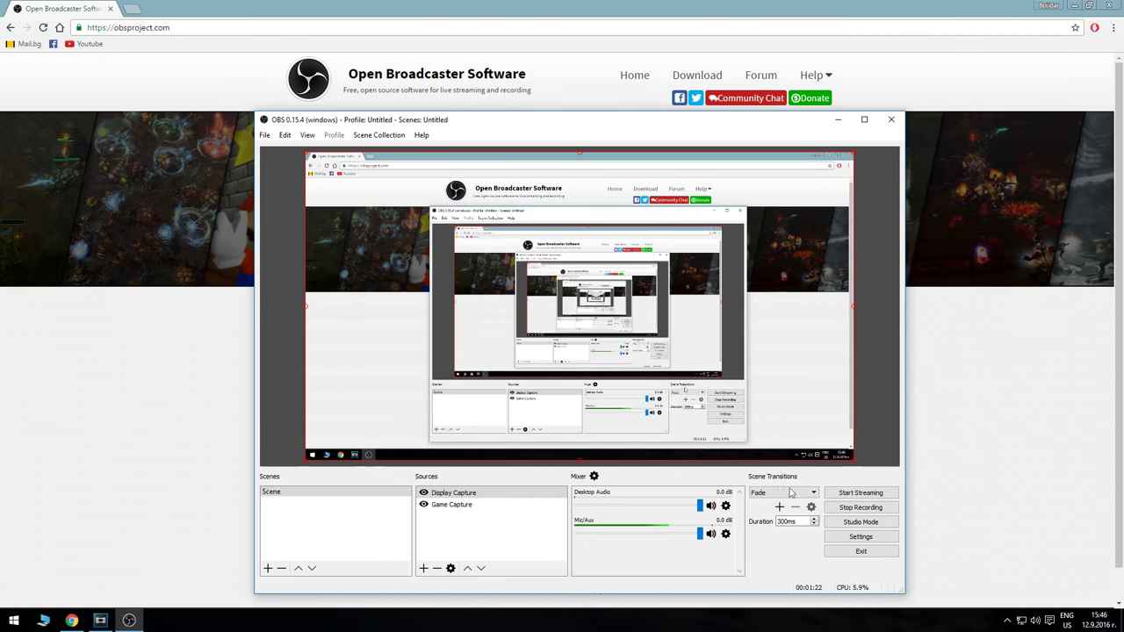
pyautogui.click(860, 536)
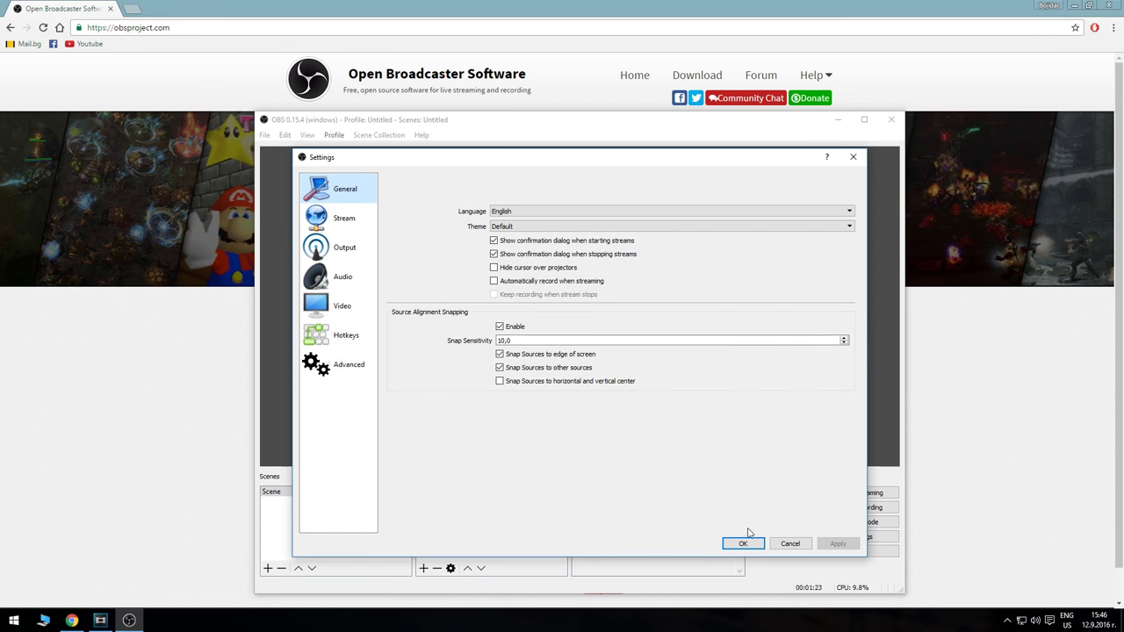
pyautogui.click(784, 544)
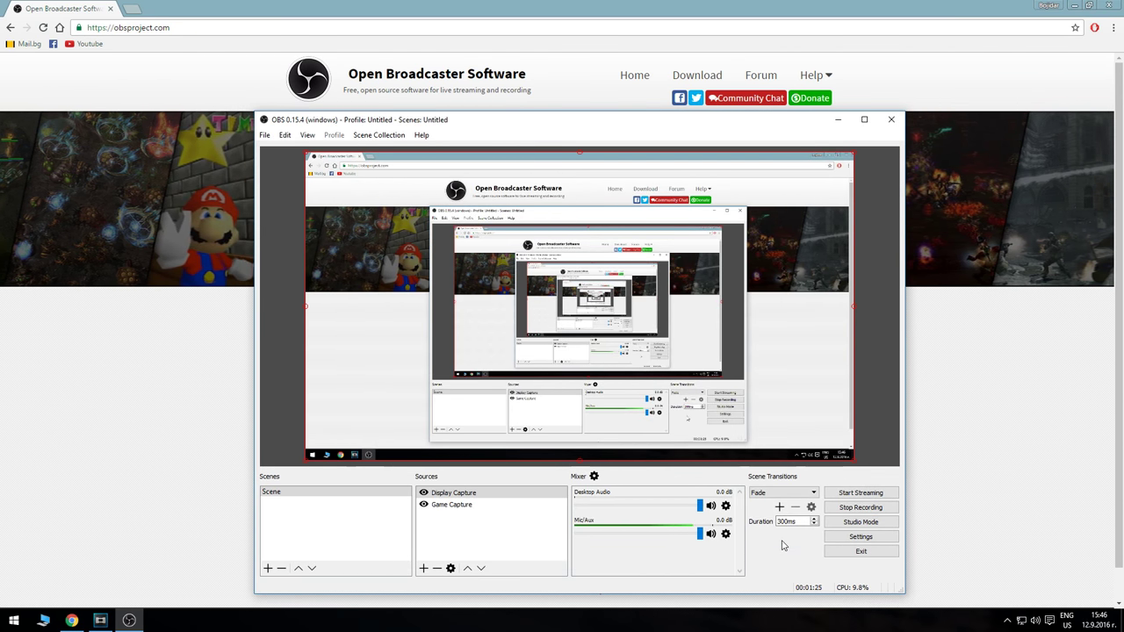
pyautogui.click(857, 537)
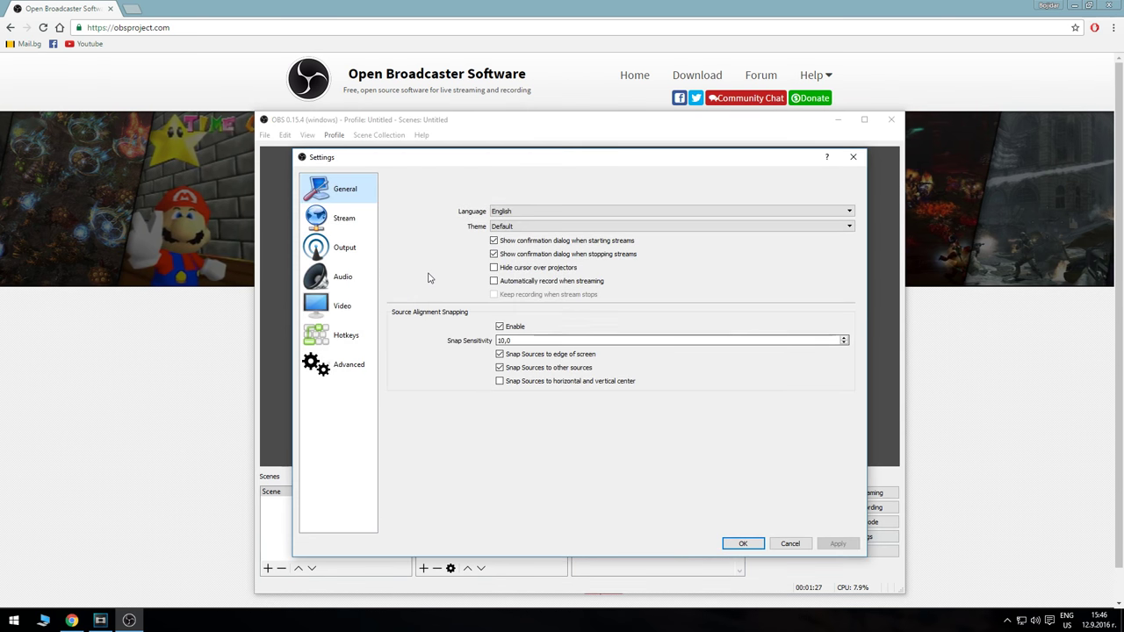
# - Look through the Stream, Output, Audio, Video, Hotkeys, Advanced and General settings categories
pyautogui.click(360, 233)
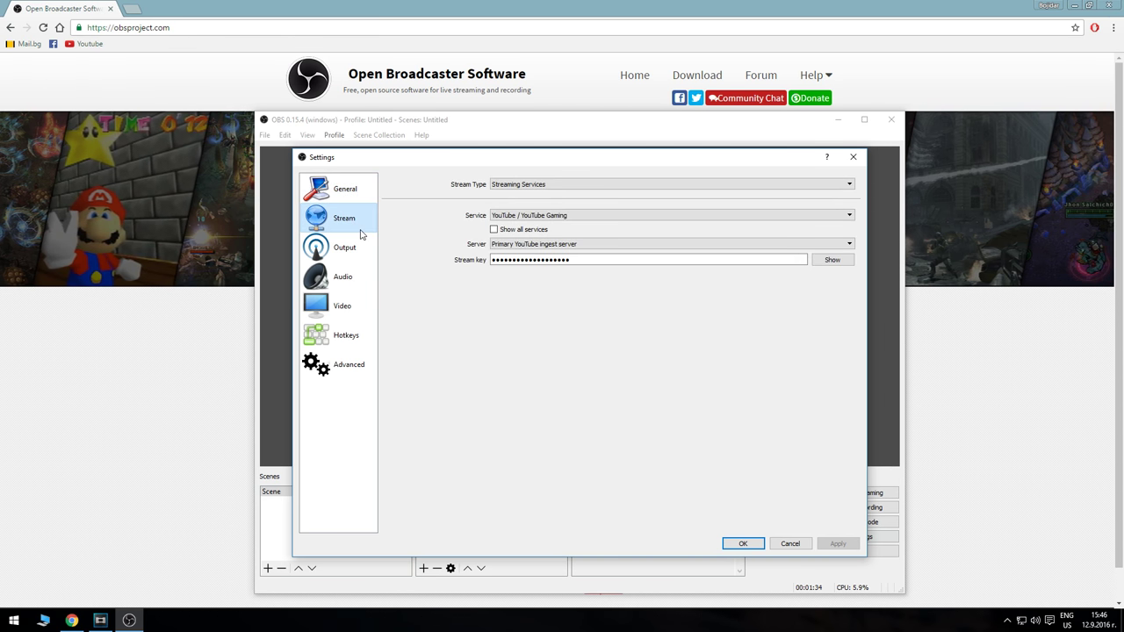
pyautogui.click(340, 257)
pyautogui.click(336, 275)
pyautogui.click(334, 309)
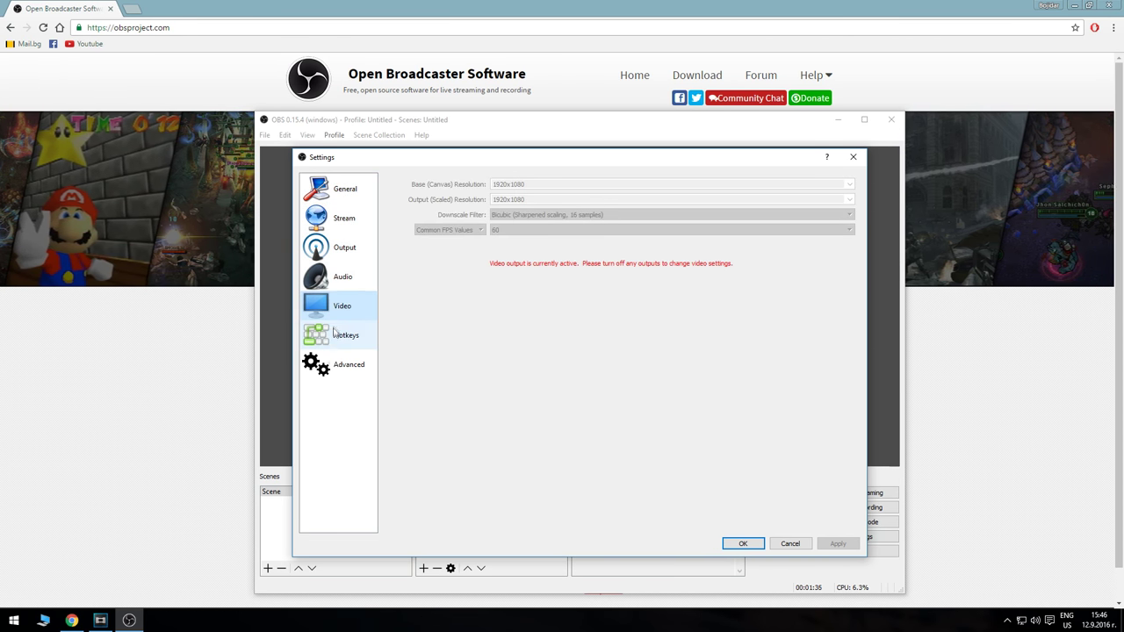
pyautogui.click(338, 337)
pyautogui.click(343, 359)
pyautogui.click(344, 231)
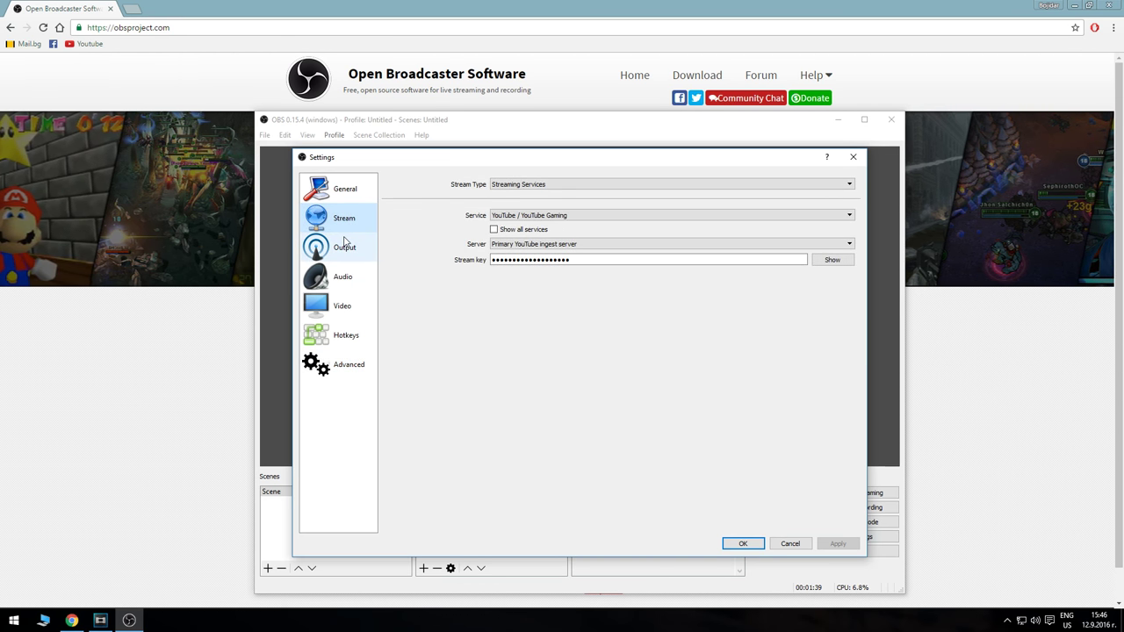
pyautogui.click(355, 187)
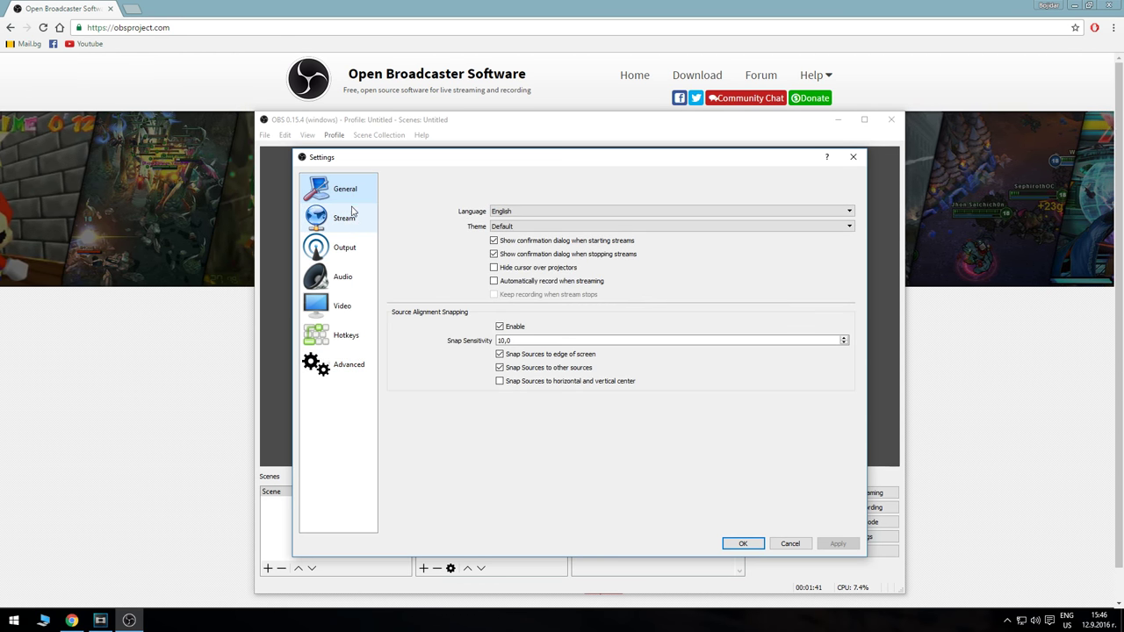
# - Examine the streaming service choices in the Stream settings, keeping YouTube / YouTube Gaming
pyautogui.click(353, 218)
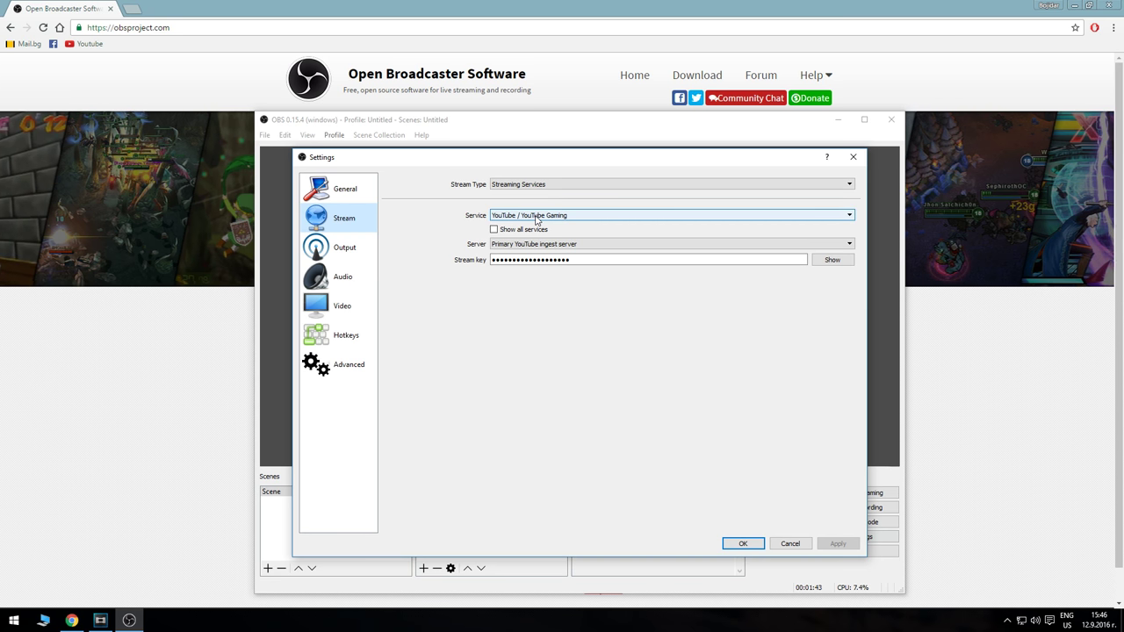
pyautogui.click(536, 219)
pyautogui.click(545, 231)
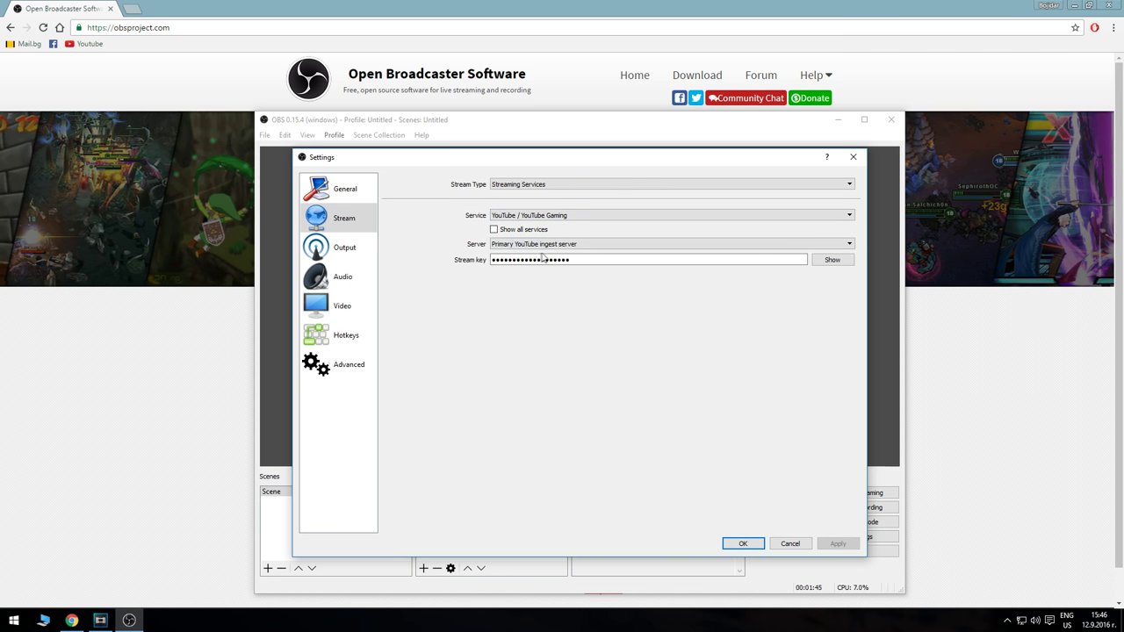
# - Compare the streaming and recording configurations in the Output settings
pyautogui.click(342, 247)
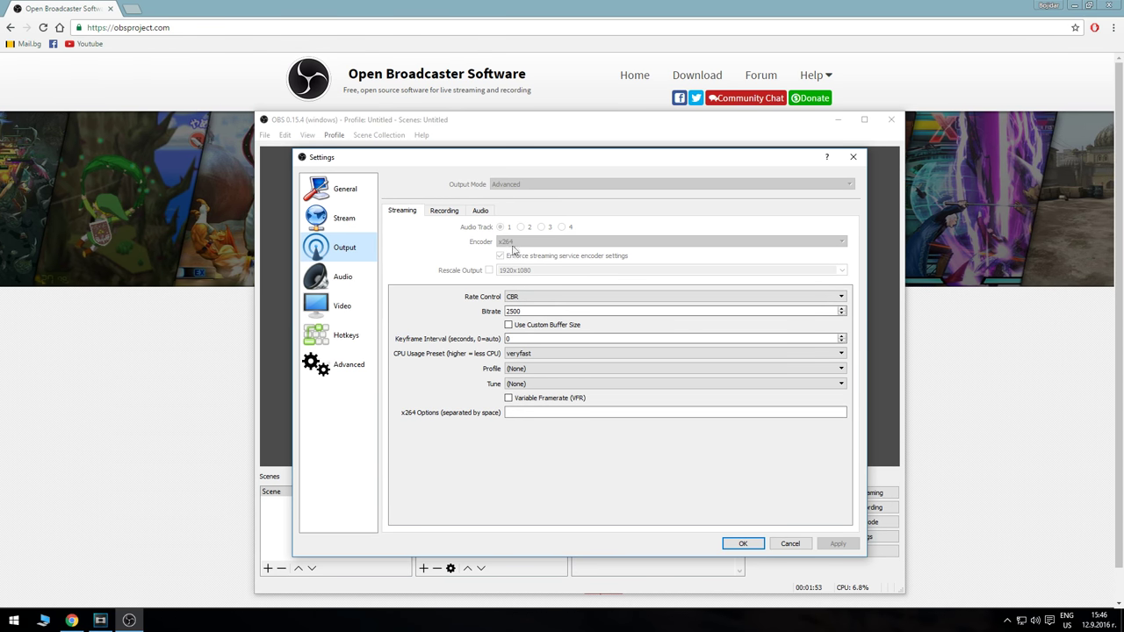
pyautogui.click(443, 211)
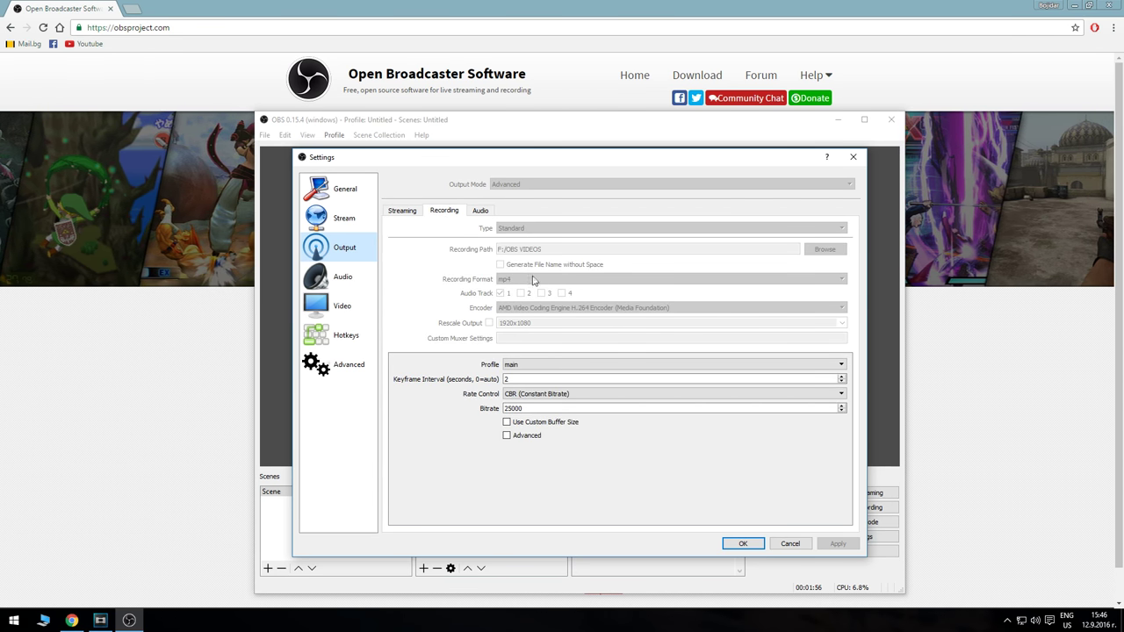
pyautogui.click(402, 211)
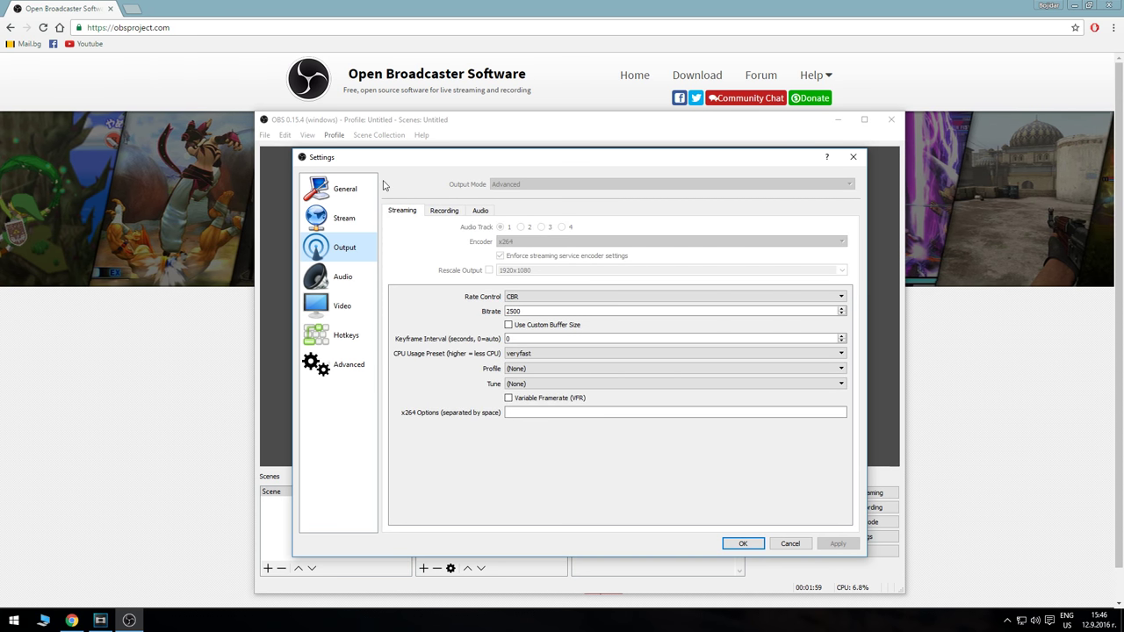
pyautogui.click(444, 211)
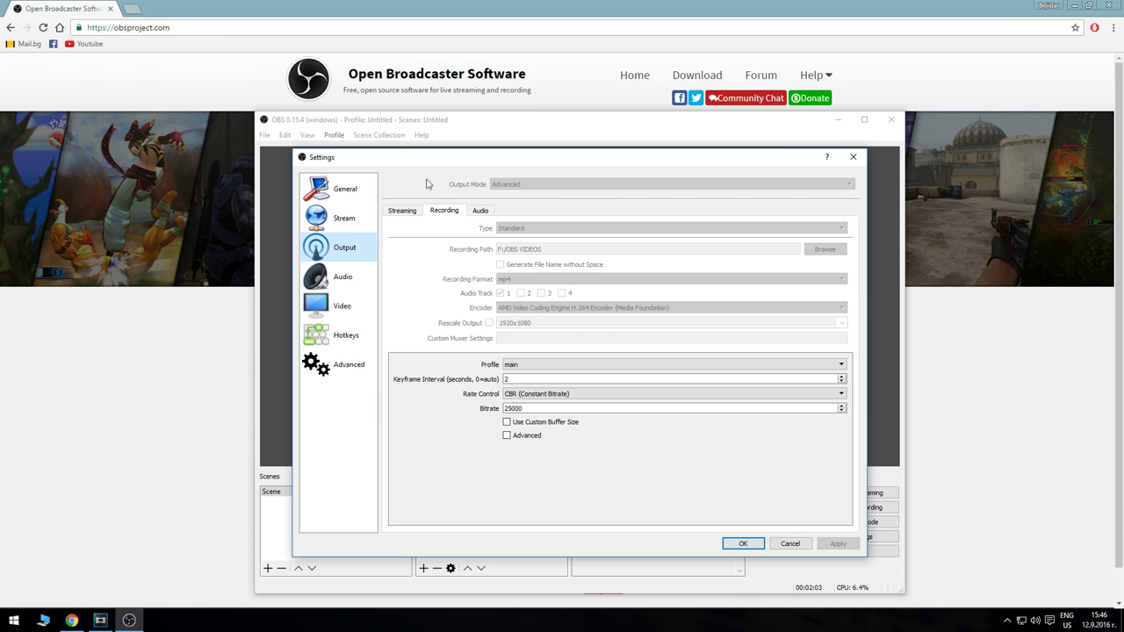
pyautogui.click(410, 213)
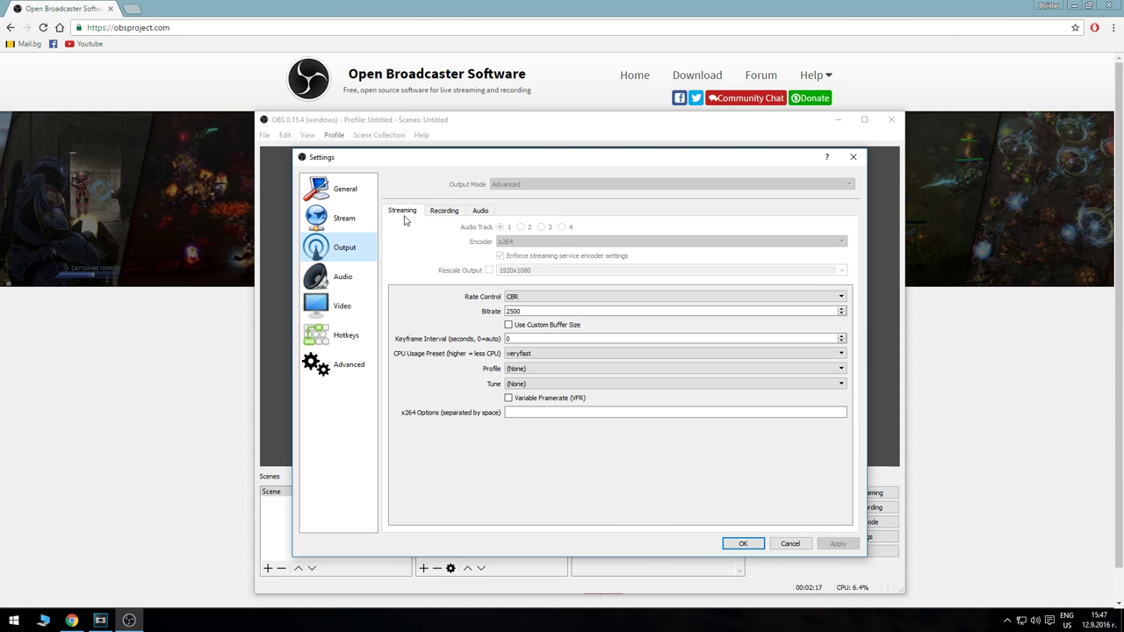
# - Inspect the recording output's bitrate and its advanced encoder options, leaving the Advanced option off
pyautogui.click(444, 212)
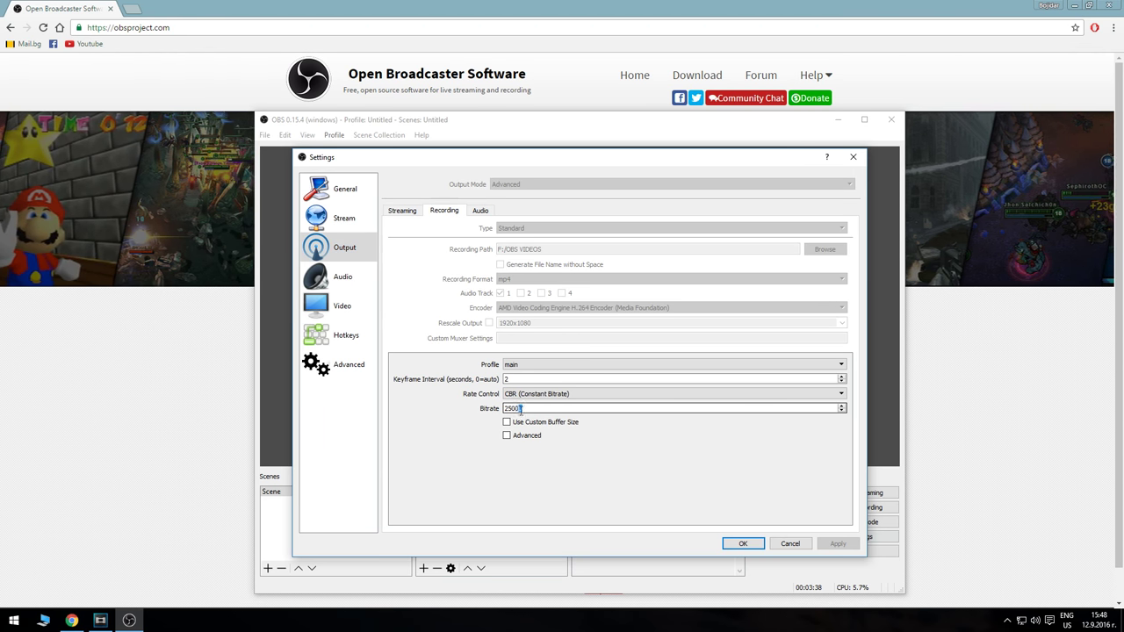
pyautogui.doubleClick(513, 409)
pyautogui.click(514, 409)
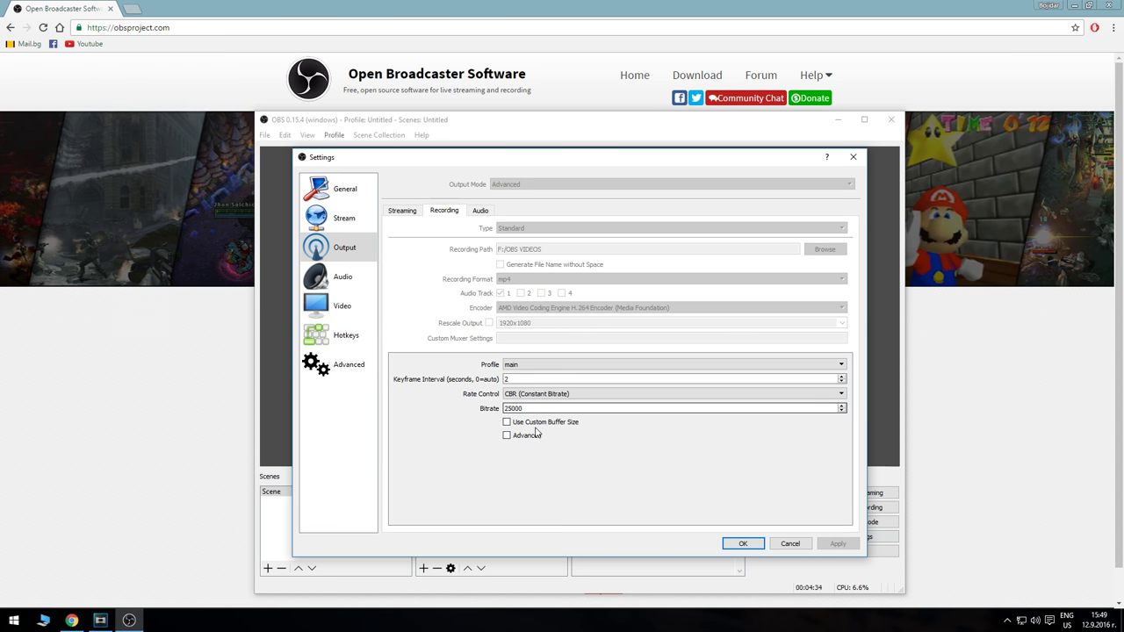
pyautogui.click(533, 436)
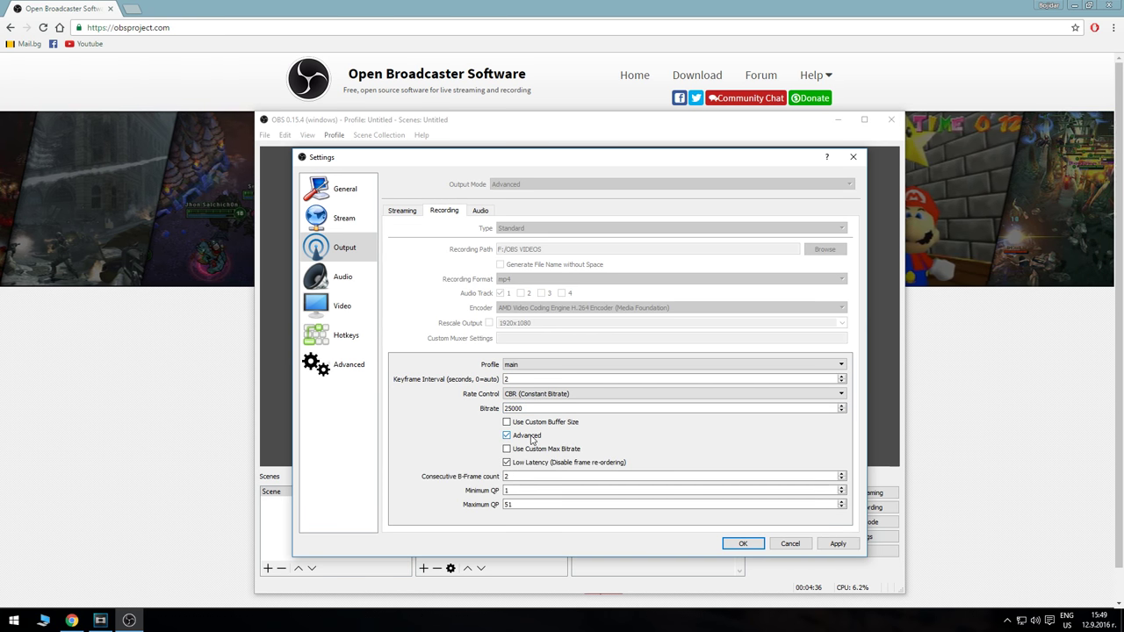
pyautogui.click(531, 436)
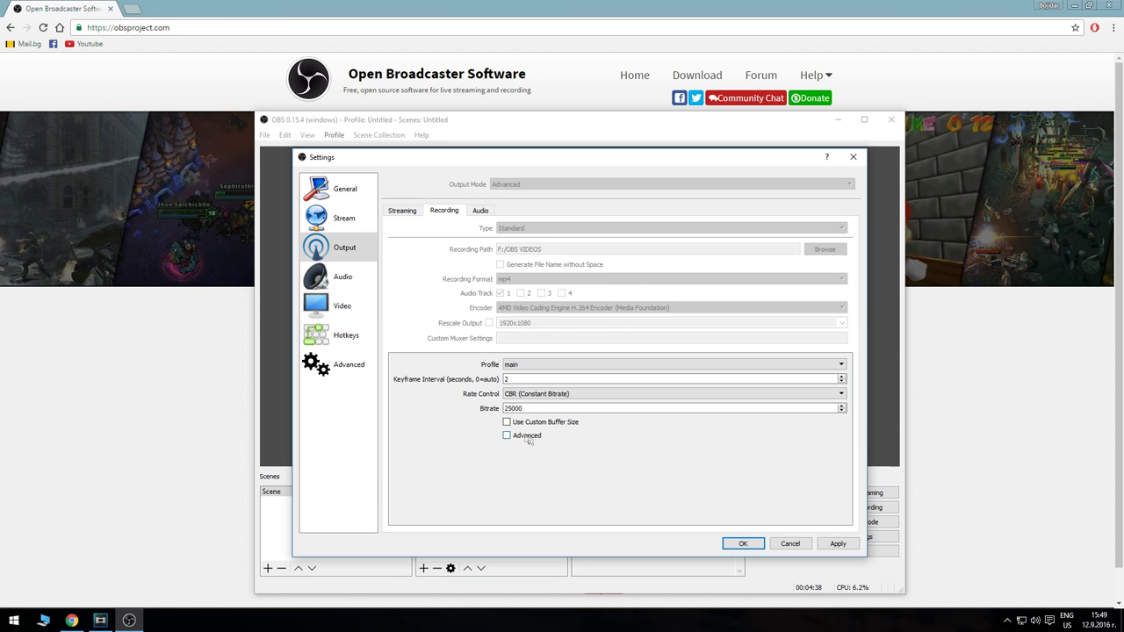
# - Review the audio, video and hotkey settings, and close the settings without saving
pyautogui.click(346, 281)
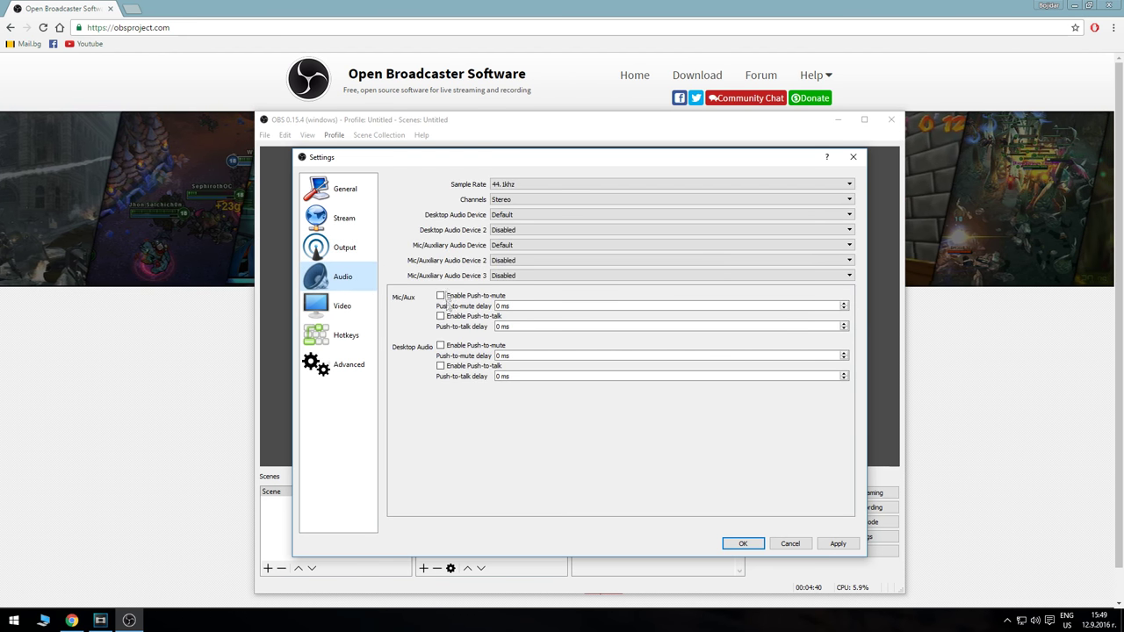
pyautogui.click(331, 307)
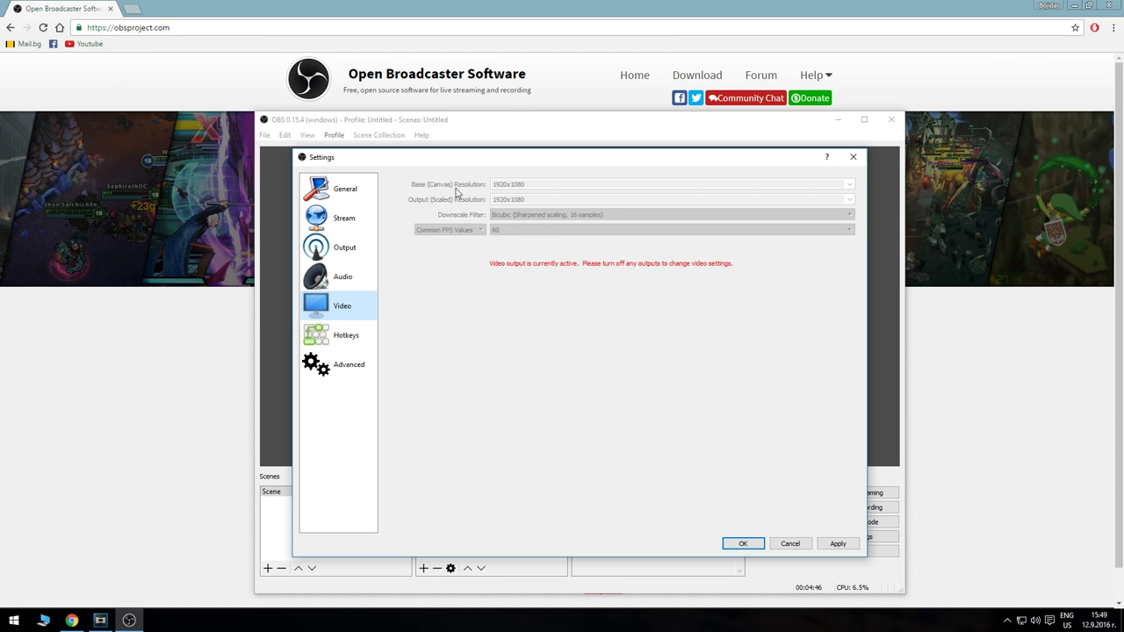
pyautogui.moveTo(487, 165); pyautogui.dragTo(529, 220)
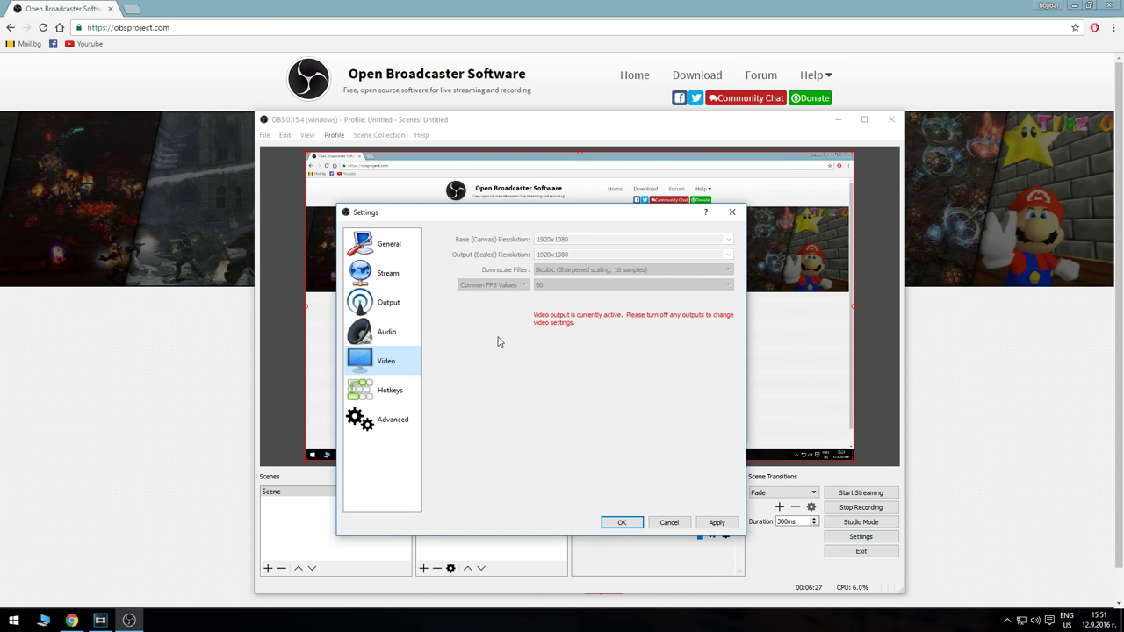
pyautogui.click(393, 396)
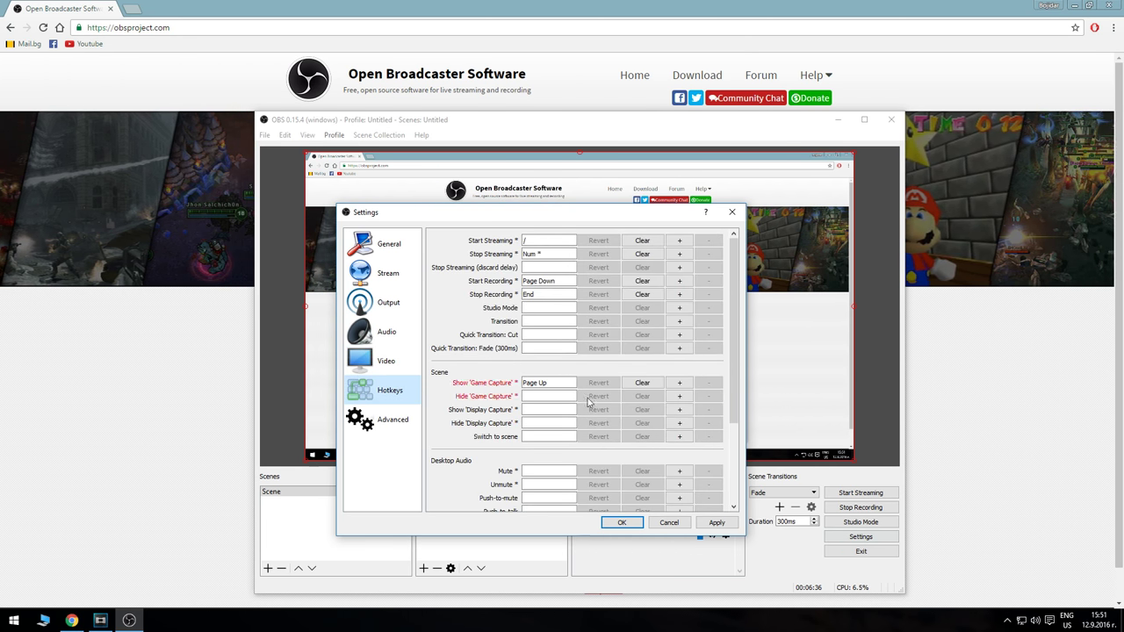
pyautogui.click(667, 522)
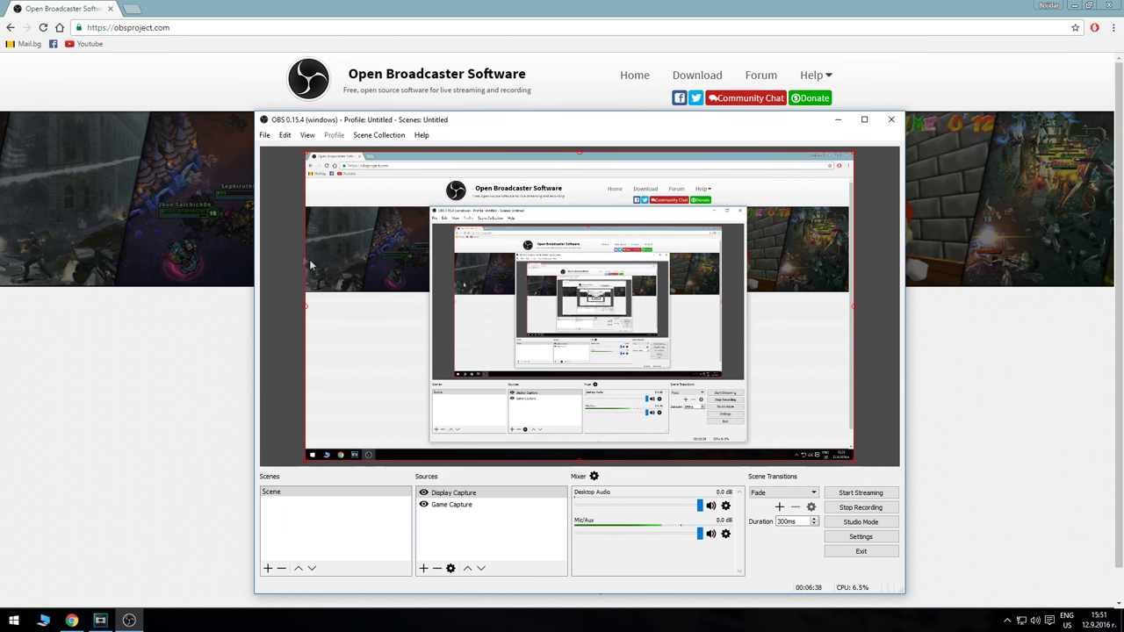
# - Examine the source types that can be added to the scene and its existing Game Capture and Display Capture sources
pyautogui.click(337, 495)
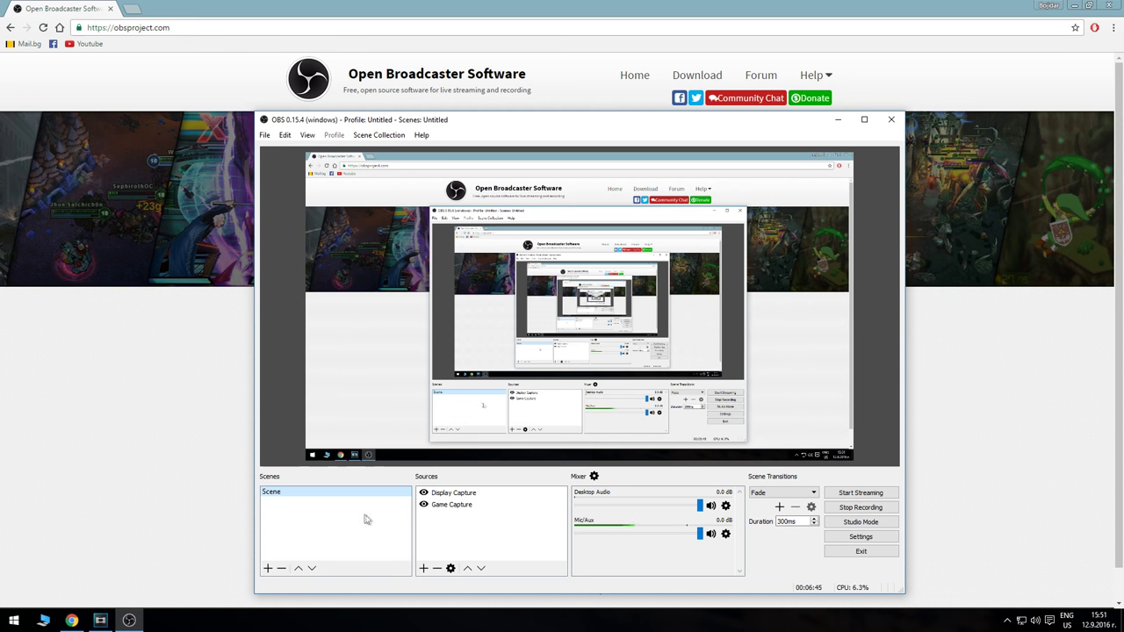
pyautogui.rightClick(442, 526)
pyautogui.moveTo(458, 535)
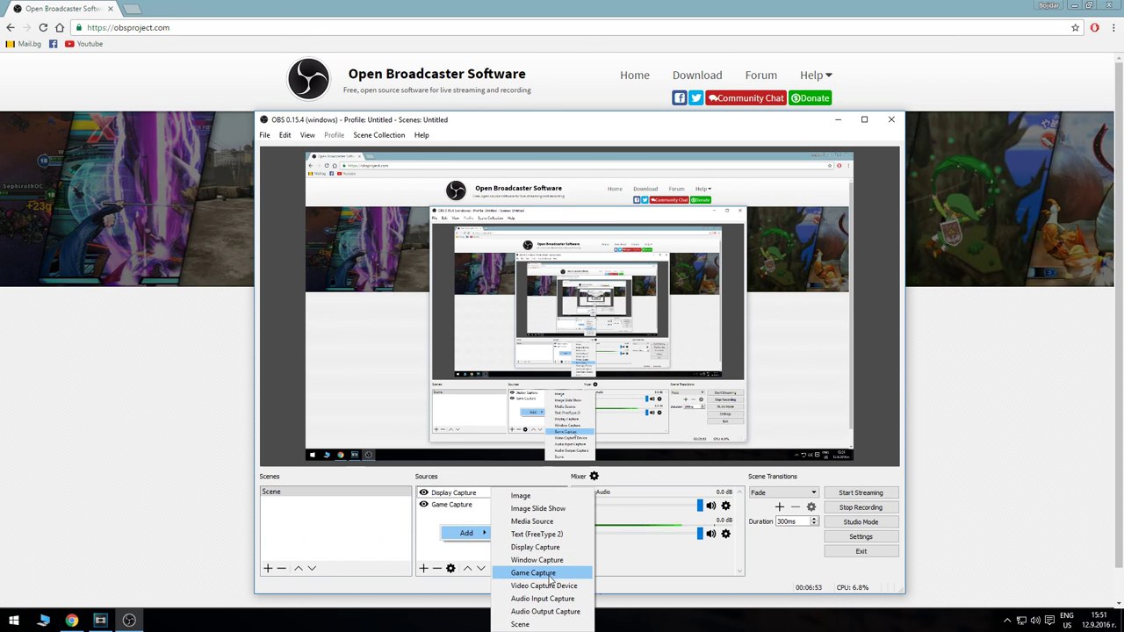
pyautogui.click(453, 507)
pyautogui.click(452, 507)
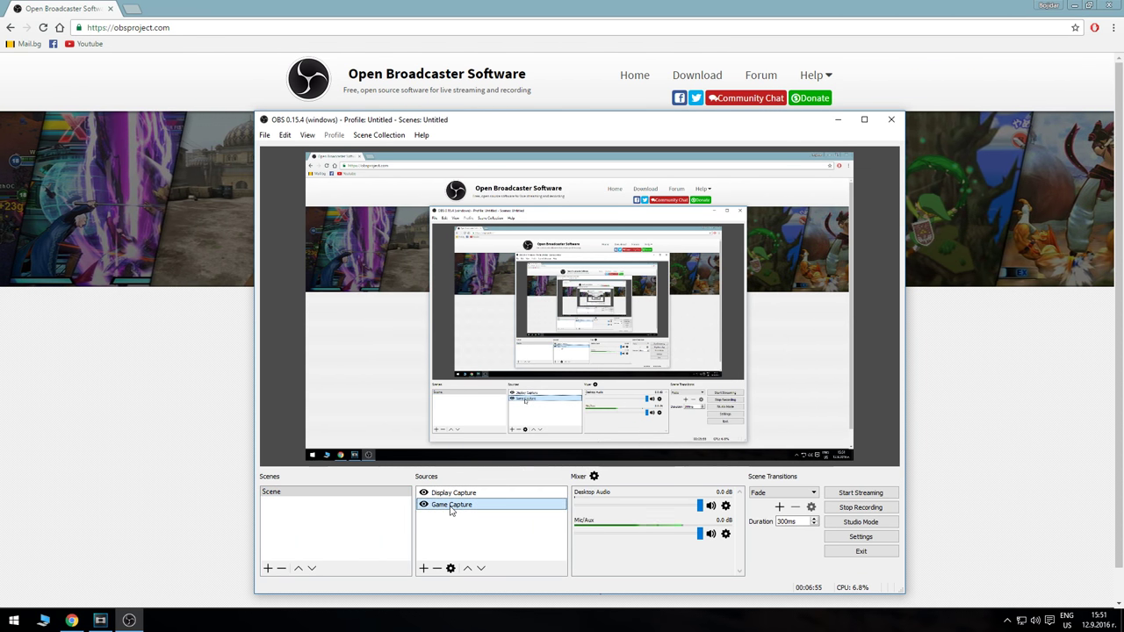
pyautogui.click(465, 495)
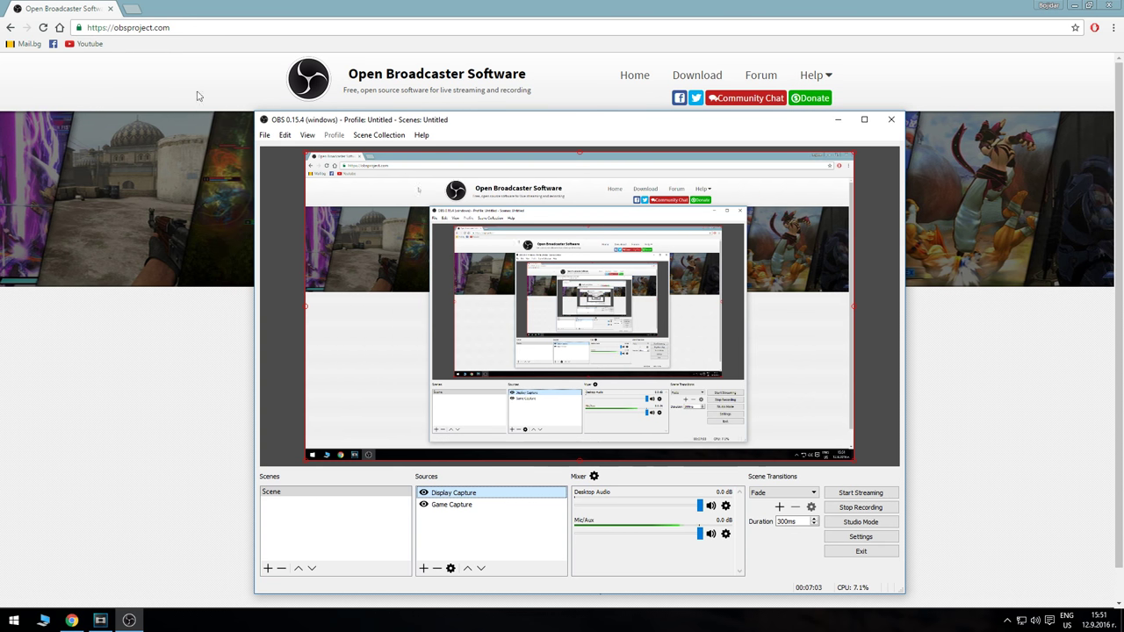
# - Open the Game Capture source's properties and set its mode to Capture any fullscreen application
pyautogui.click(461, 508)
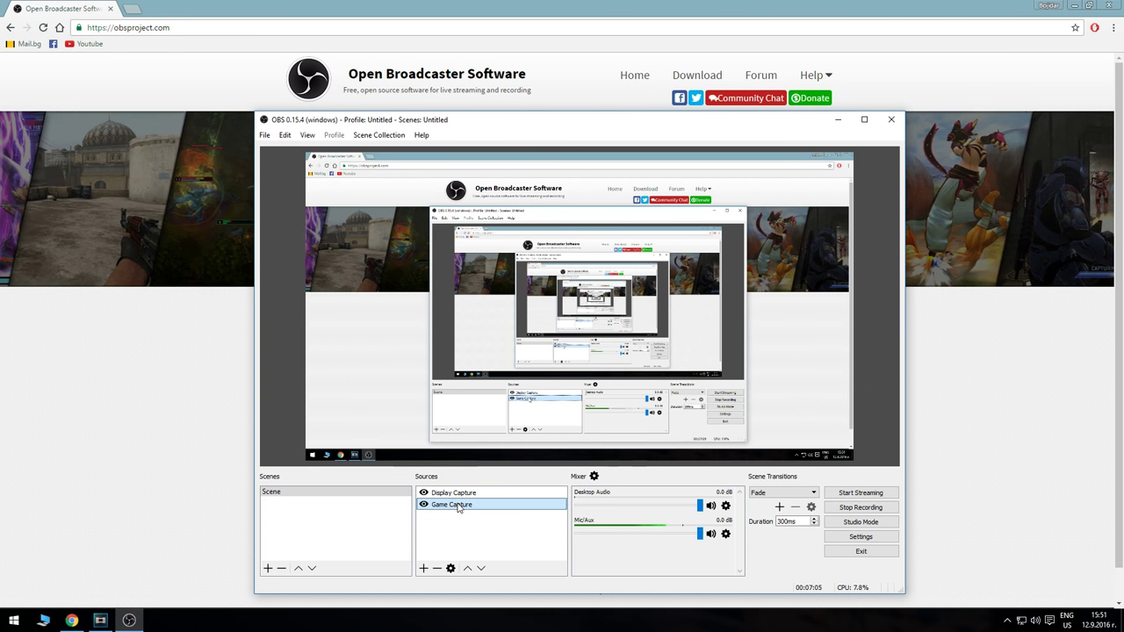
pyautogui.rightClick(489, 511)
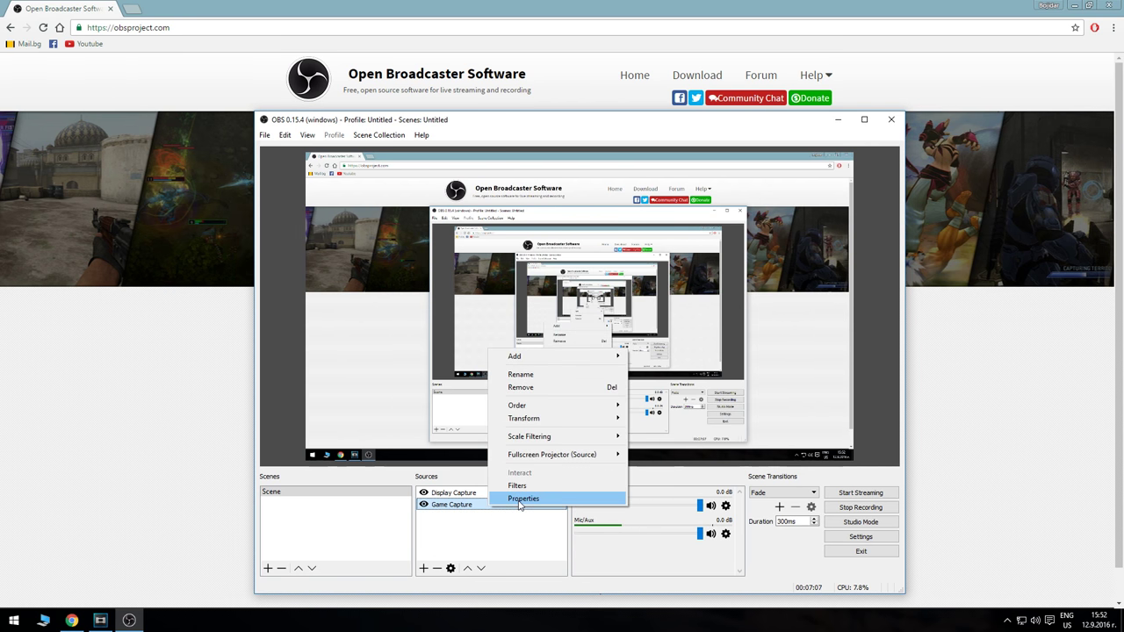
pyautogui.click(519, 502)
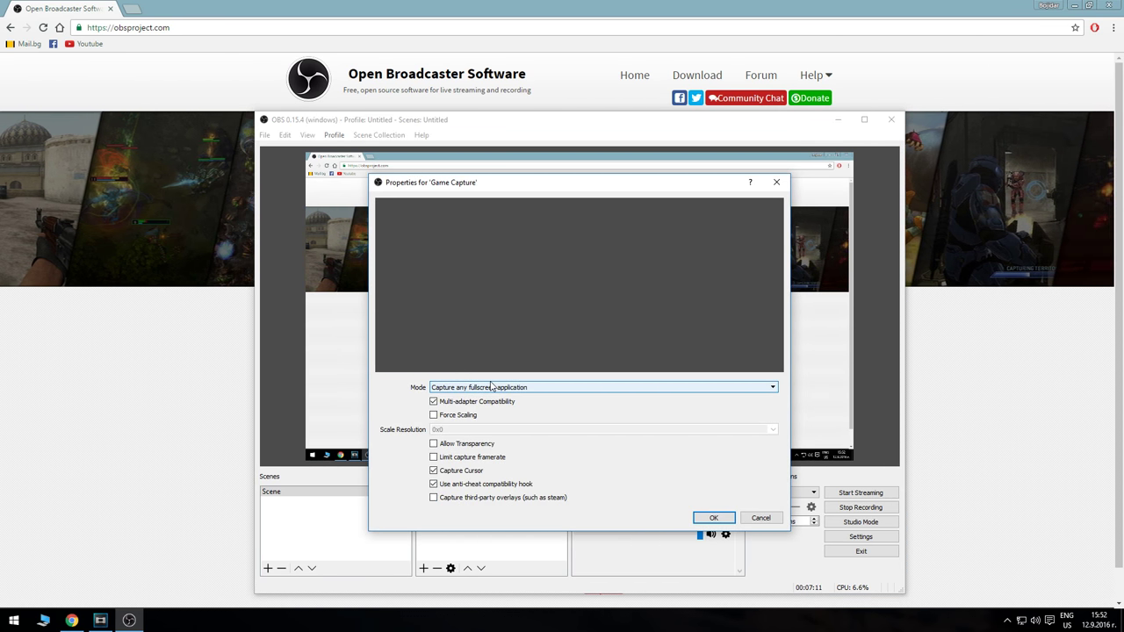
pyautogui.click(492, 386)
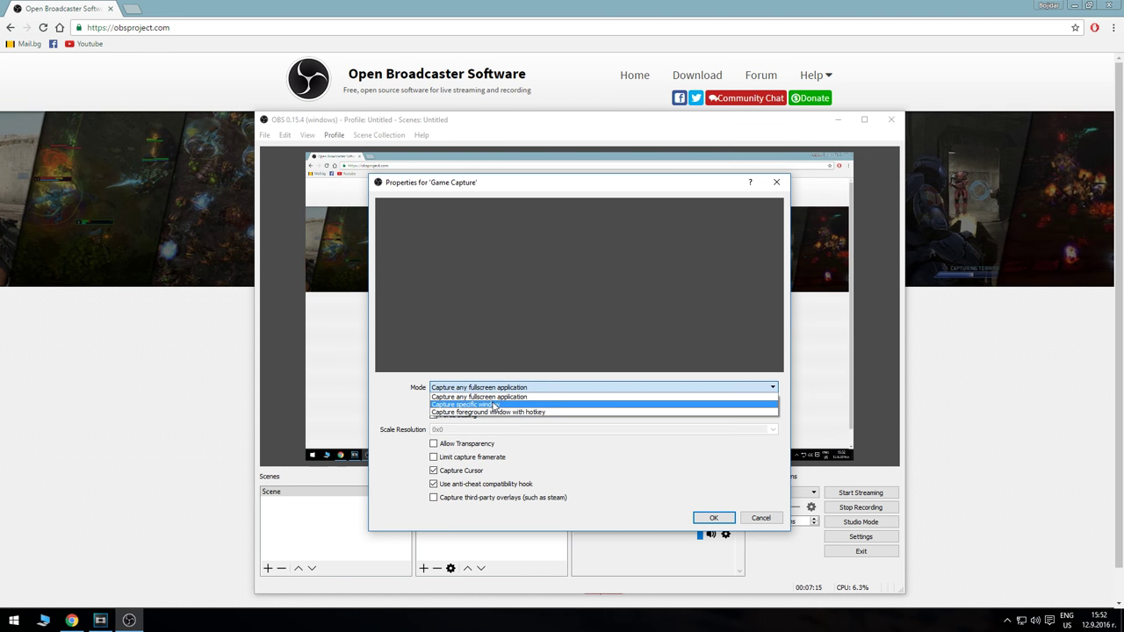
pyautogui.click(486, 400)
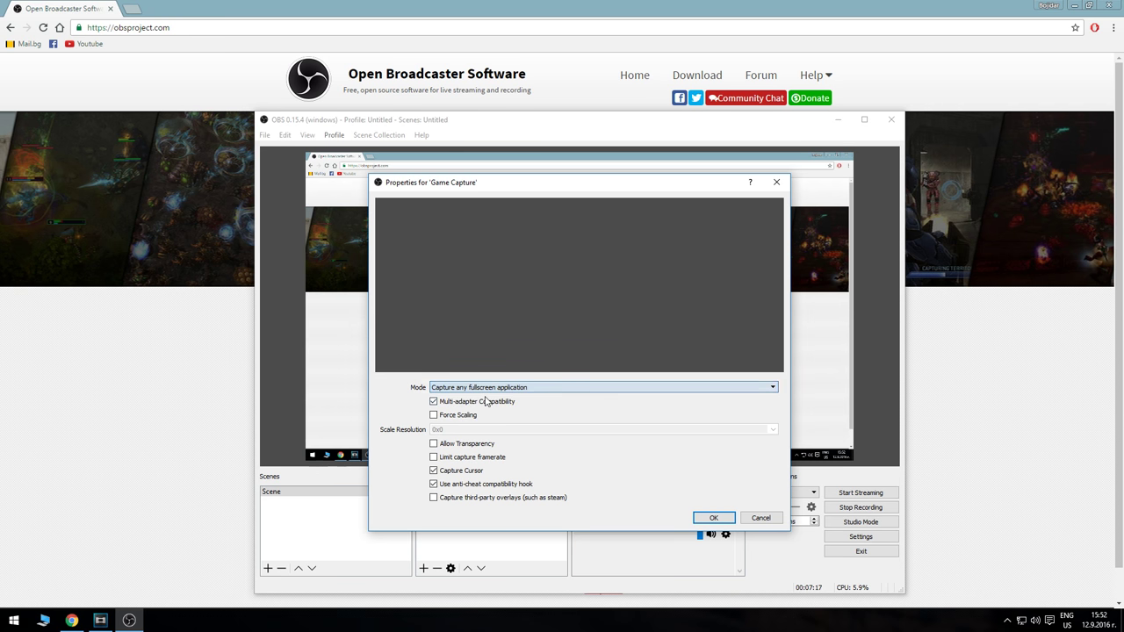
# - Accept the Game Capture source's properties and close them
pyautogui.click(714, 518)
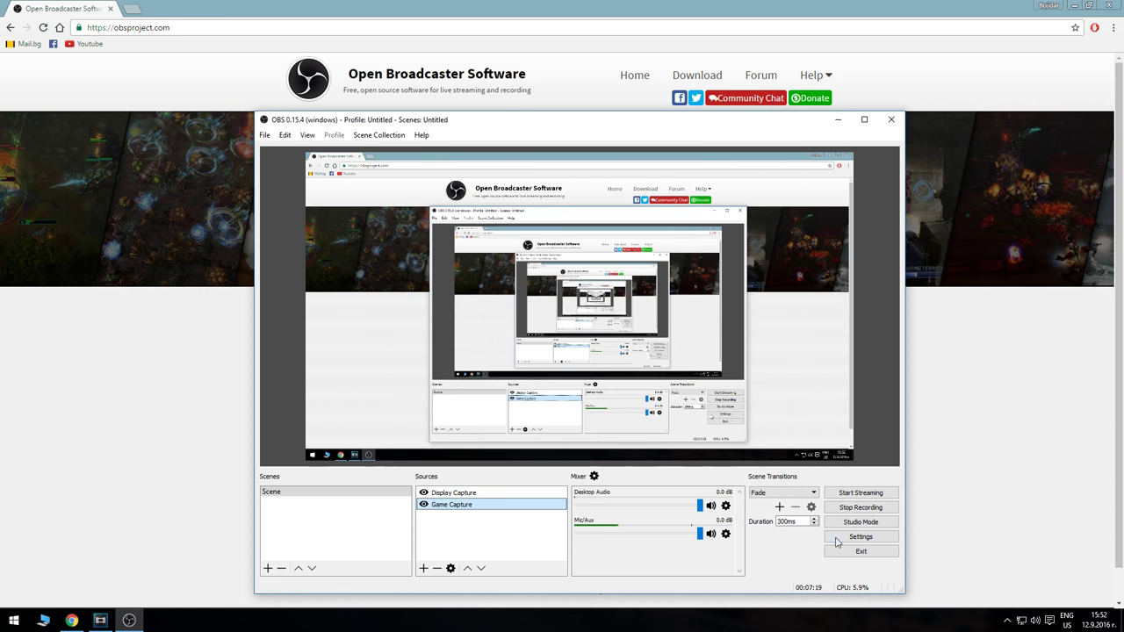
# - Review the hotkeys for streaming, recording and showing or hiding Game Capture in the settings, and close the settings
pyautogui.click(841, 542)
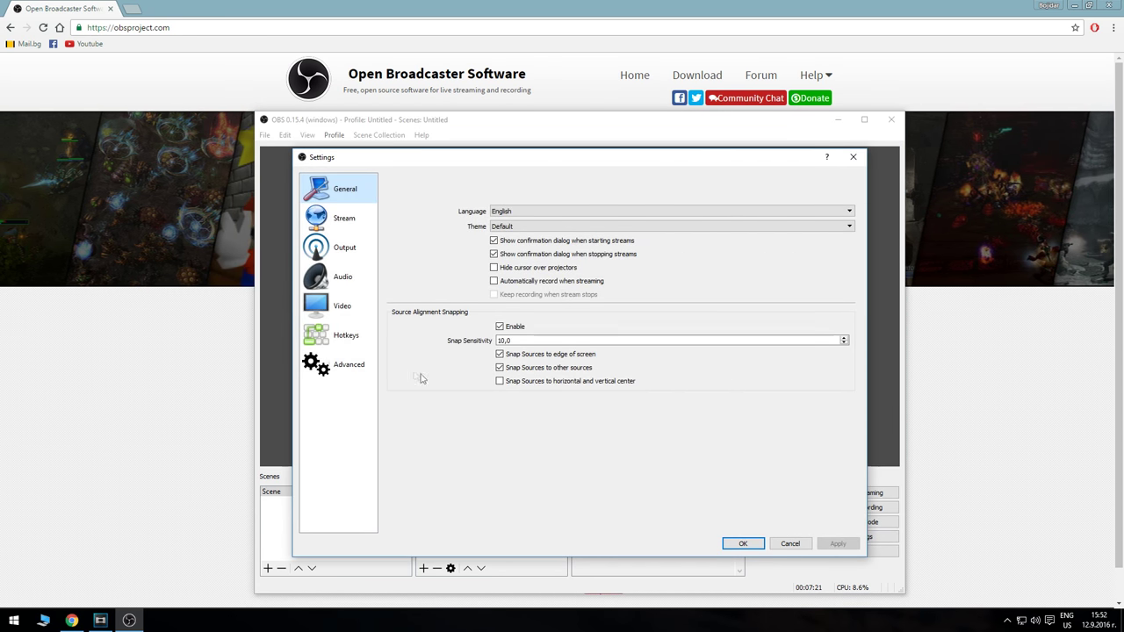
pyautogui.click(352, 339)
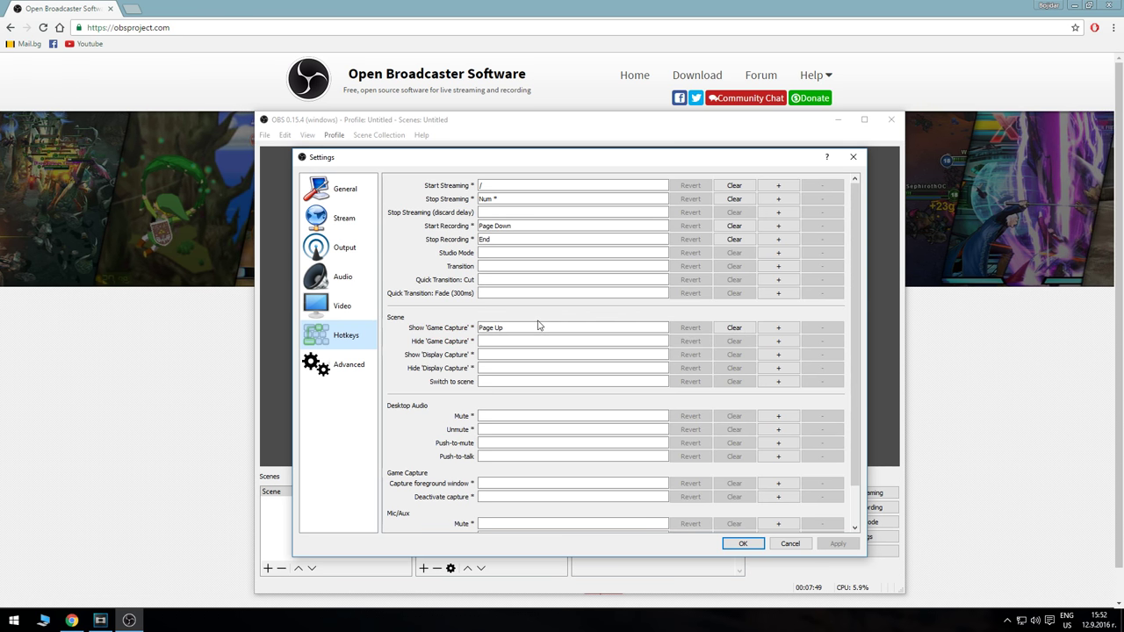
pyautogui.moveTo(501, 163); pyautogui.dragTo(489, 120)
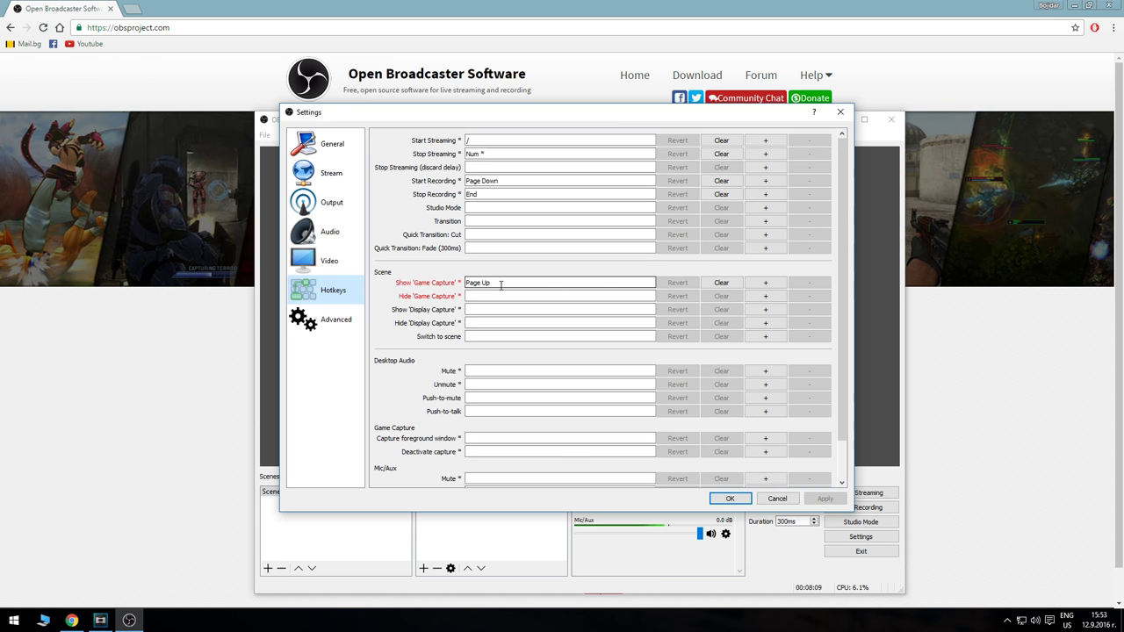
pyautogui.moveTo(501, 284)
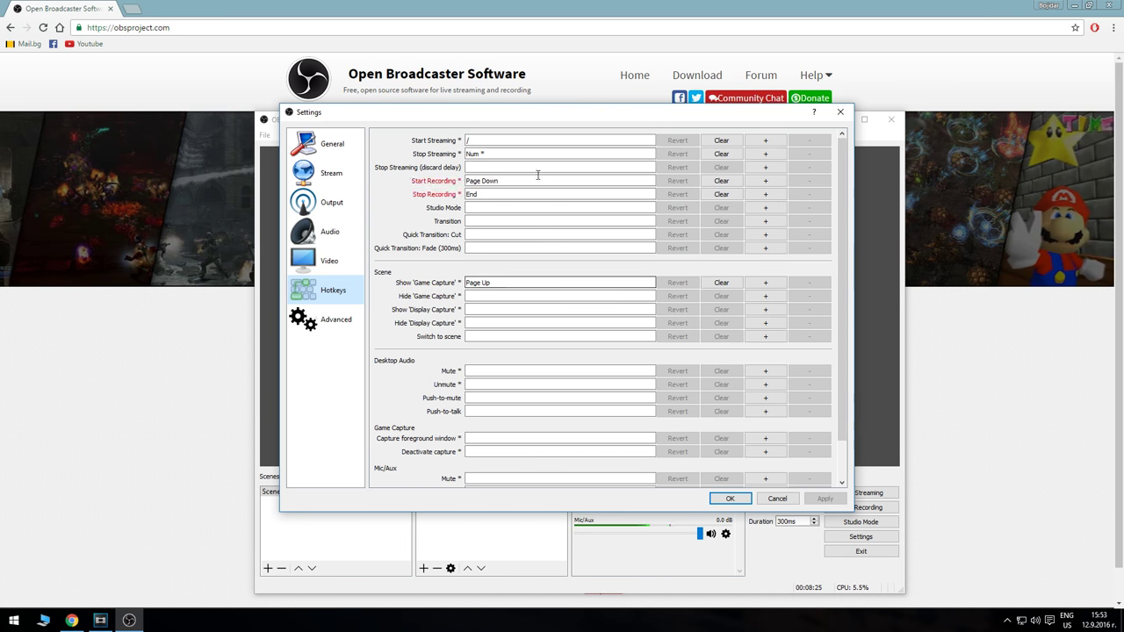
pyautogui.moveTo(524, 115); pyautogui.dragTo(539, 202)
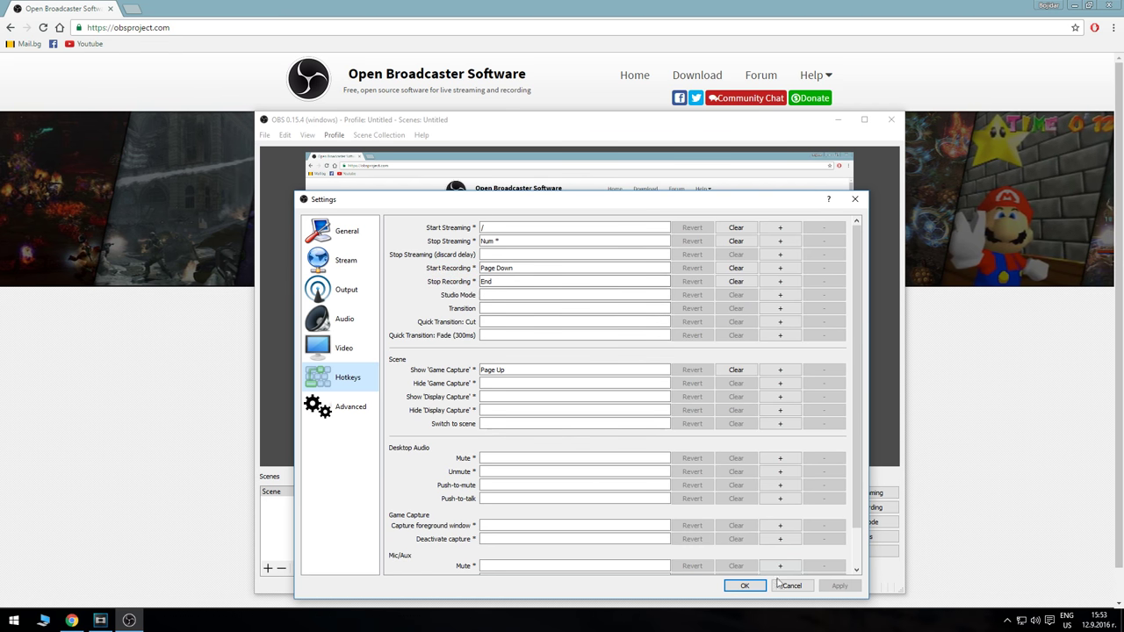
pyautogui.click(743, 586)
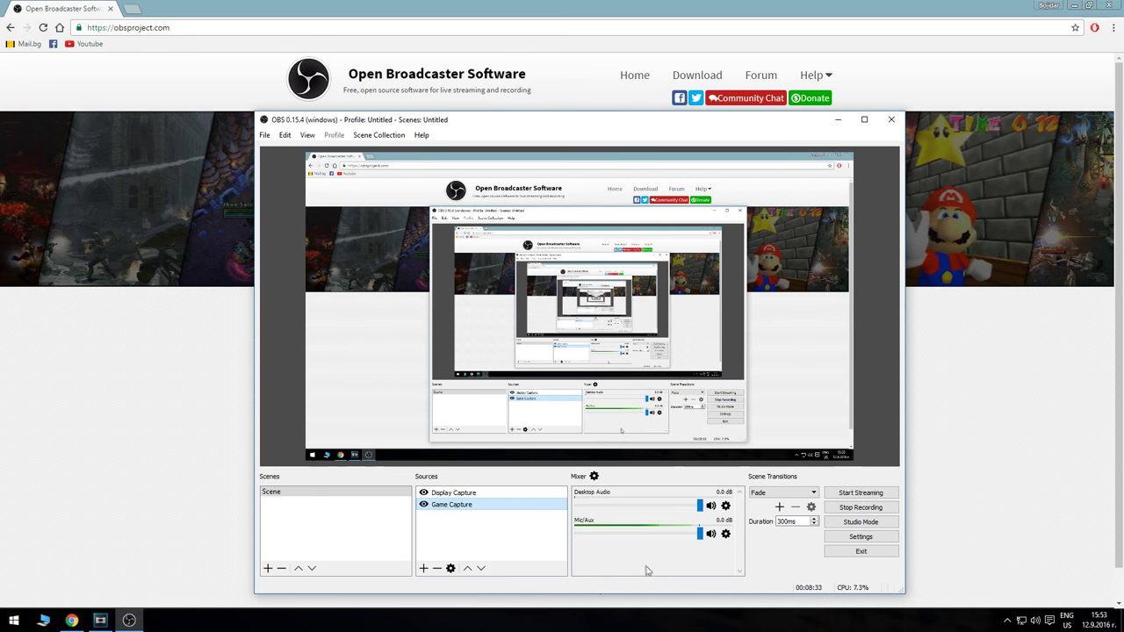
# - Examine the volume controls for Mic/Aux and Desktop Audio in the mixer's advanced audio properties, and return to the main window
pyautogui.click(594, 476)
pyautogui.click(641, 485)
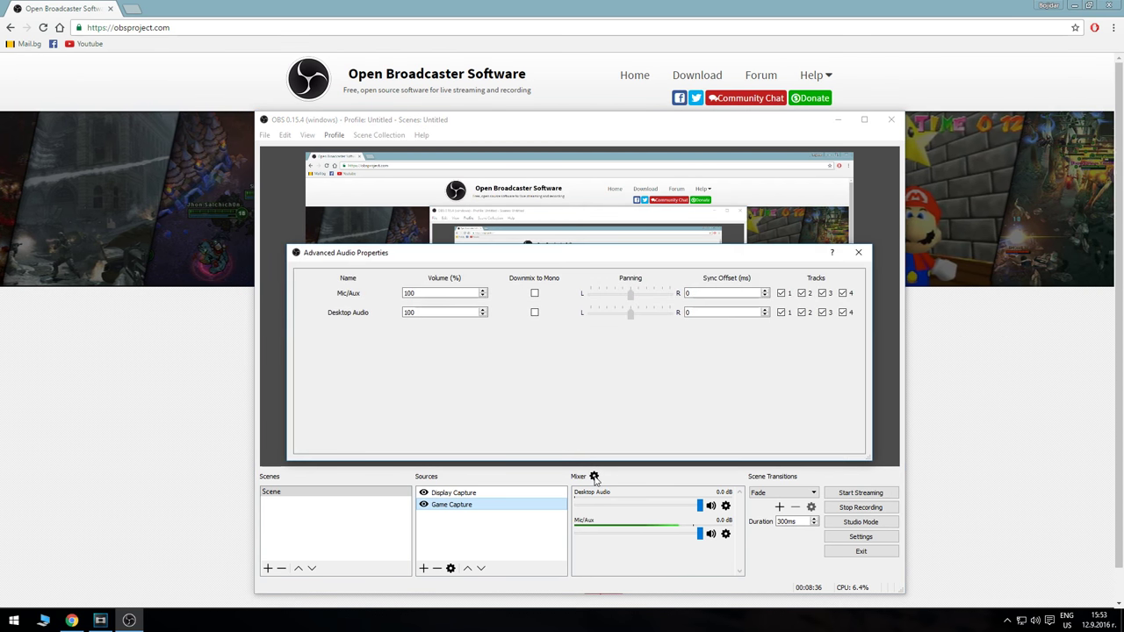
pyautogui.click(483, 314)
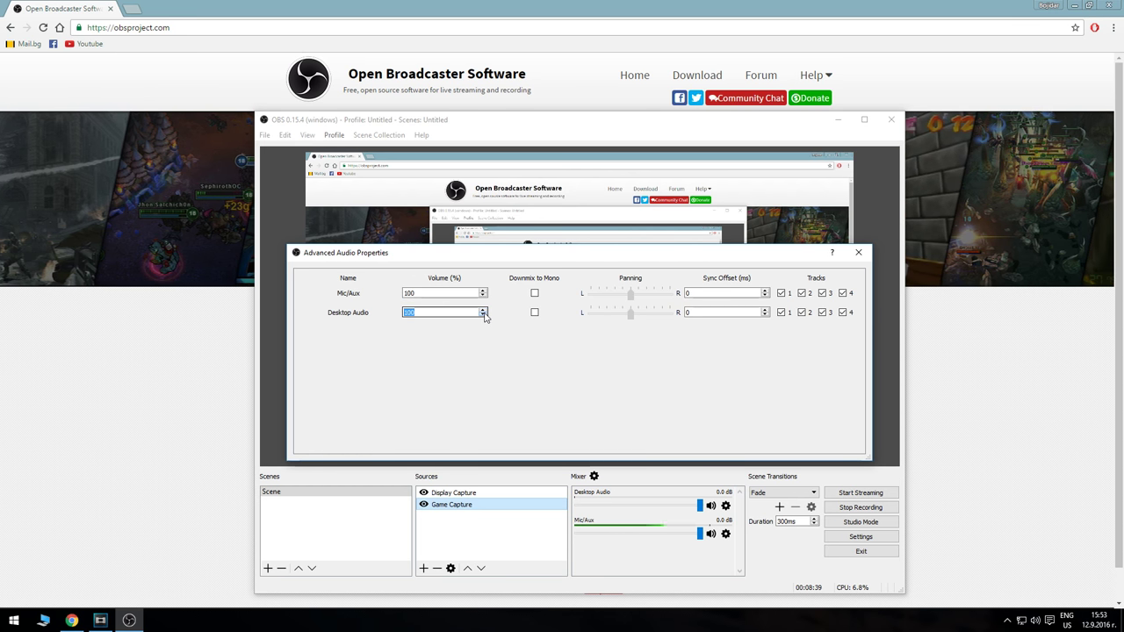
pyautogui.click(482, 290)
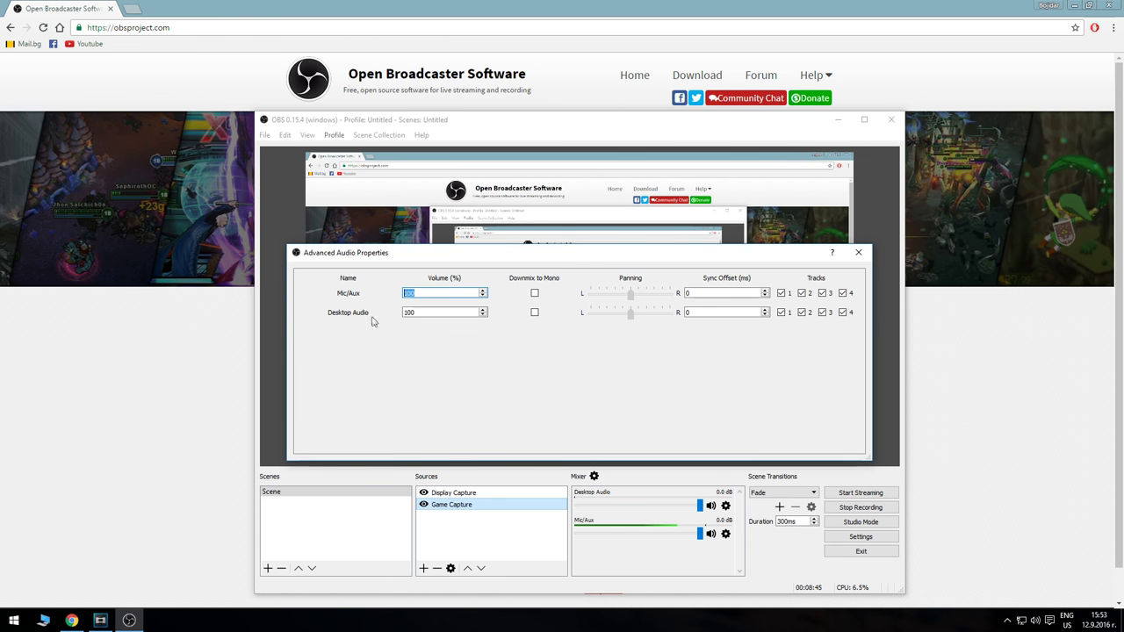
pyautogui.click(858, 252)
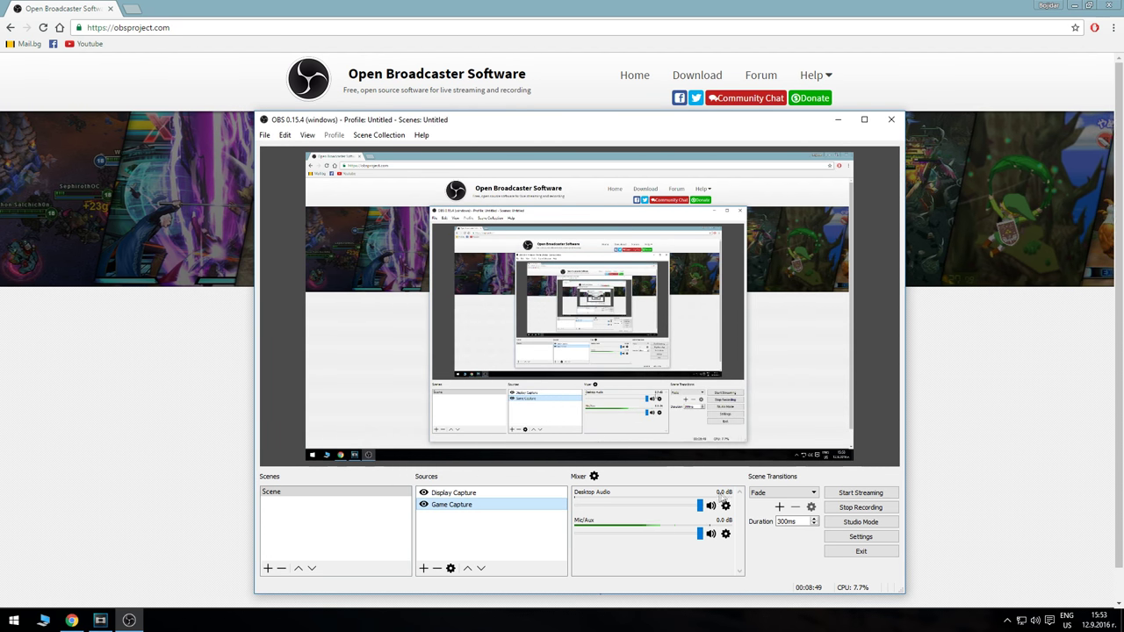
pyautogui.click(518, 426)
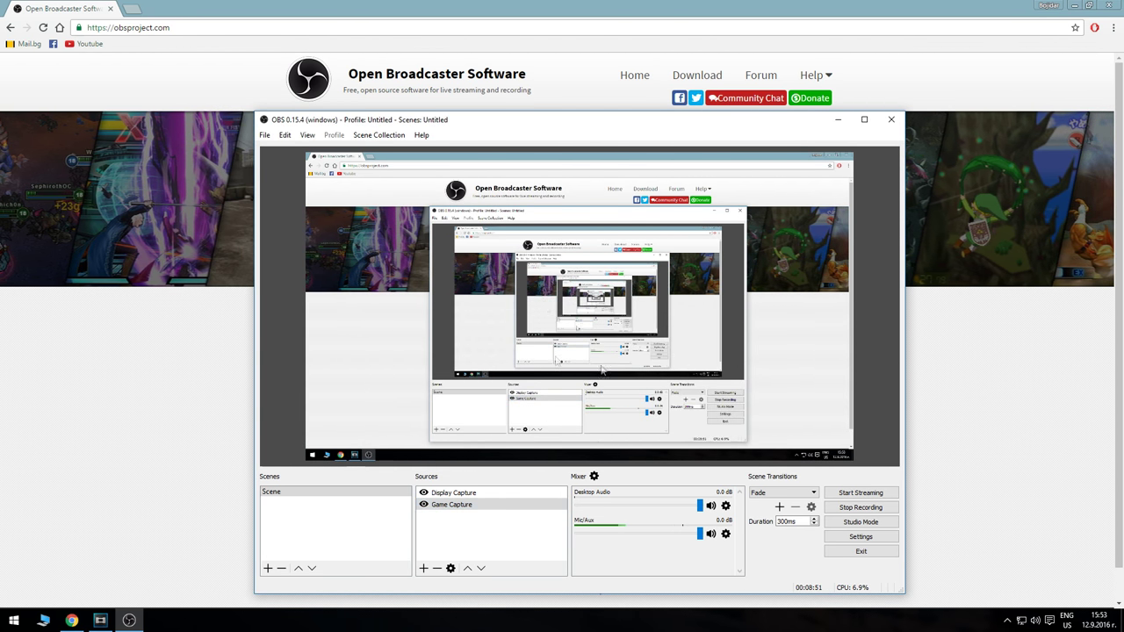